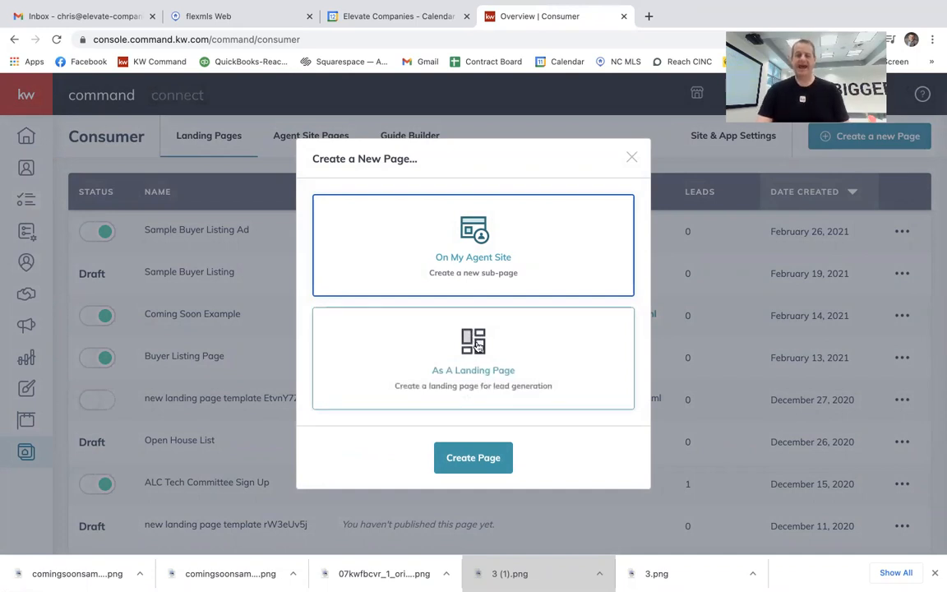
- Create a new landing page and name it with the property's street address followed by "Coming Soon"
{"action": "left_click", "coordinate": [479, 347]}
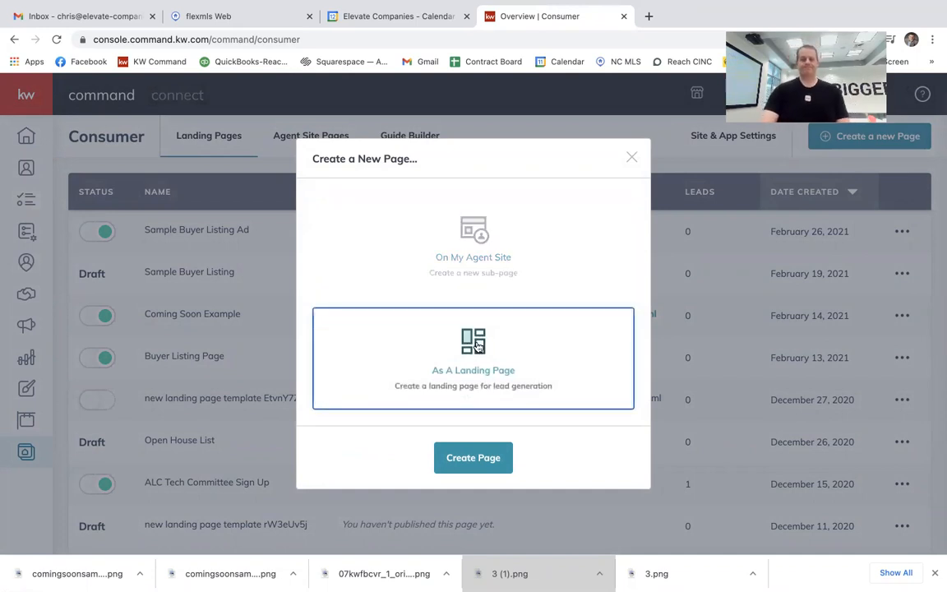
{"action": "left_click", "coordinate": [471, 457]}
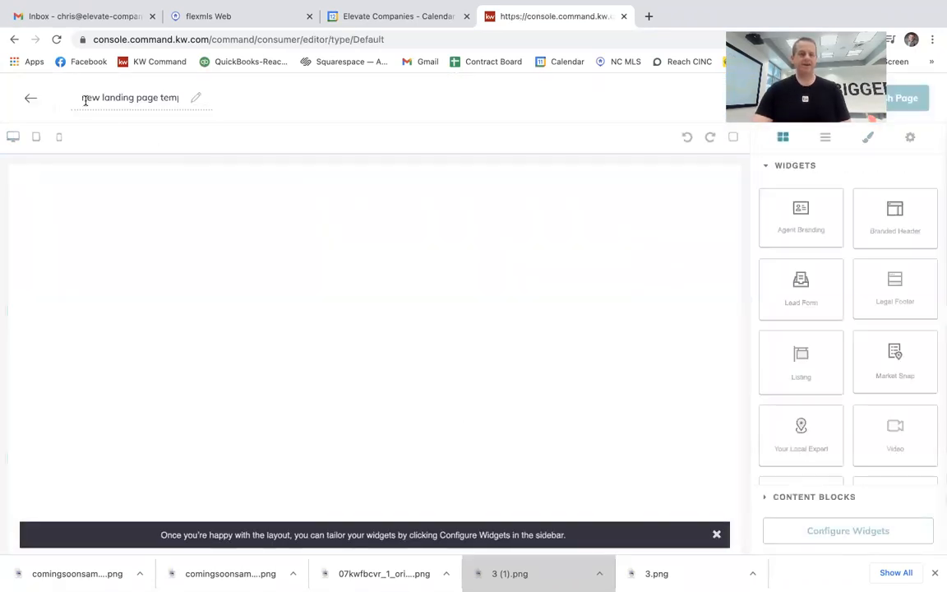
{"action": "left_click_drag", "start_coordinate": [80, 97], "coordinate": [185, 103]}
{"action": "type", "text": "123 Comin"}
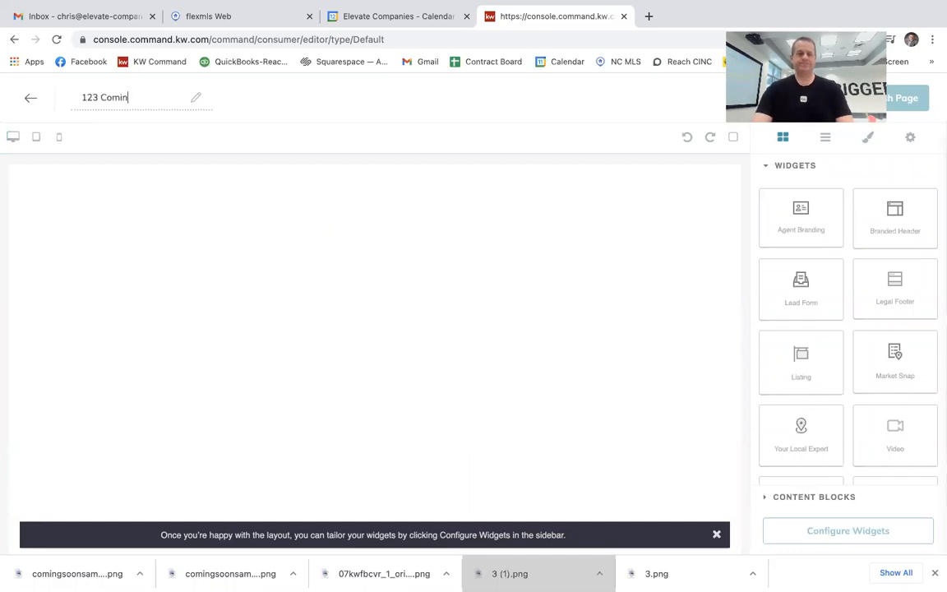
{"action": "key", "text": "BackSpace"}
{"action": "key", "text": "BackSpace"}
{"action": "key", "text": "BackSpace"}
{"action": "key", "text": "BackSpace"}
{"action": "type", "text": "Main St Coming Soon"}
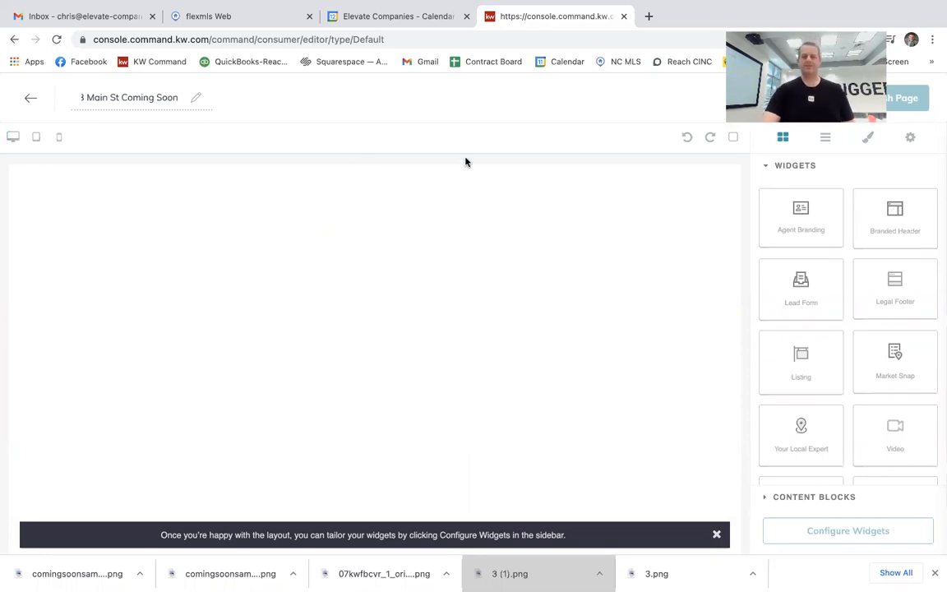
{"action": "left_click", "coordinate": [503, 149]}
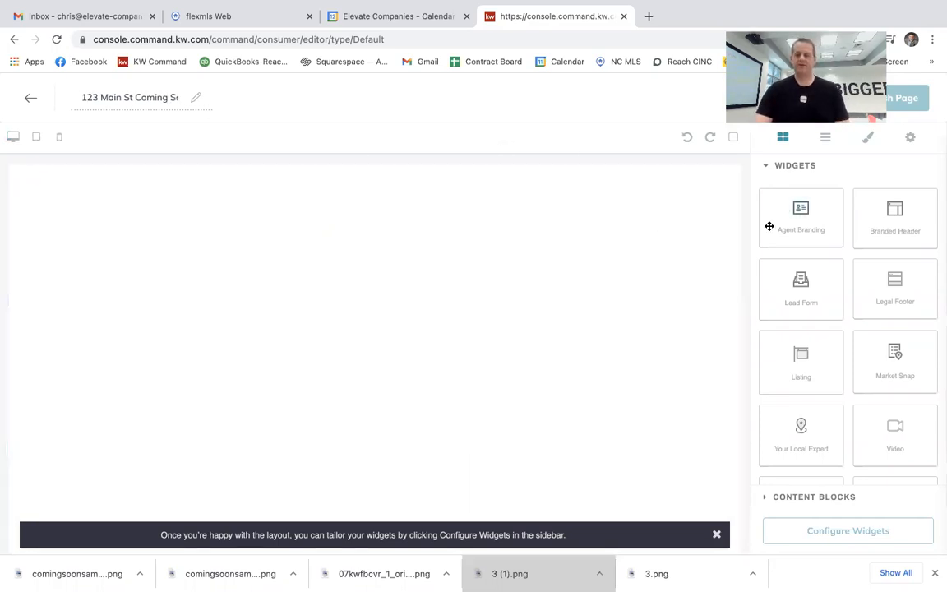
- Add a Branded Header widget at the top of the page and an Image content block directly below it
{"action": "left_click_drag", "start_coordinate": [903, 219], "coordinate": [646, 203]}
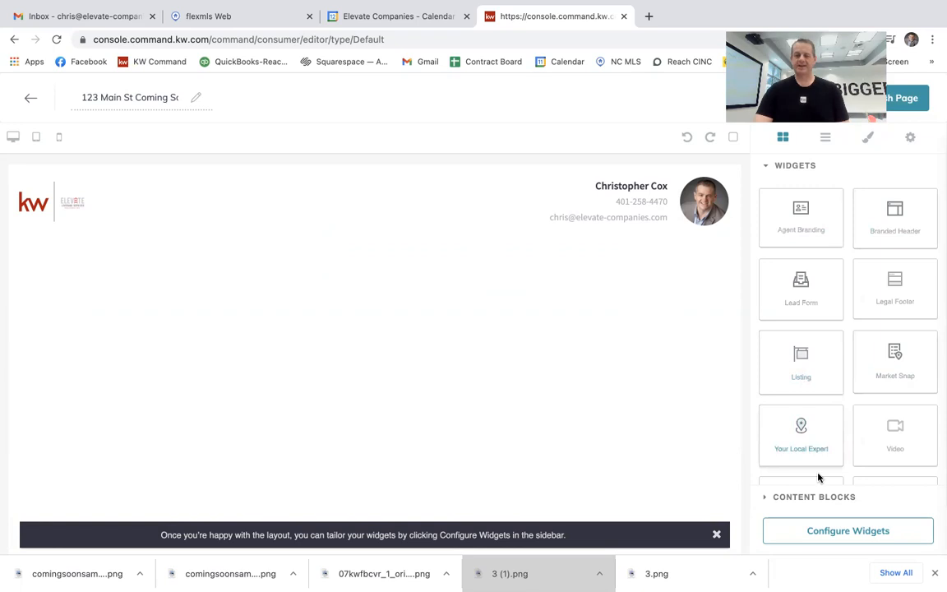
{"action": "left_click", "coordinate": [807, 497]}
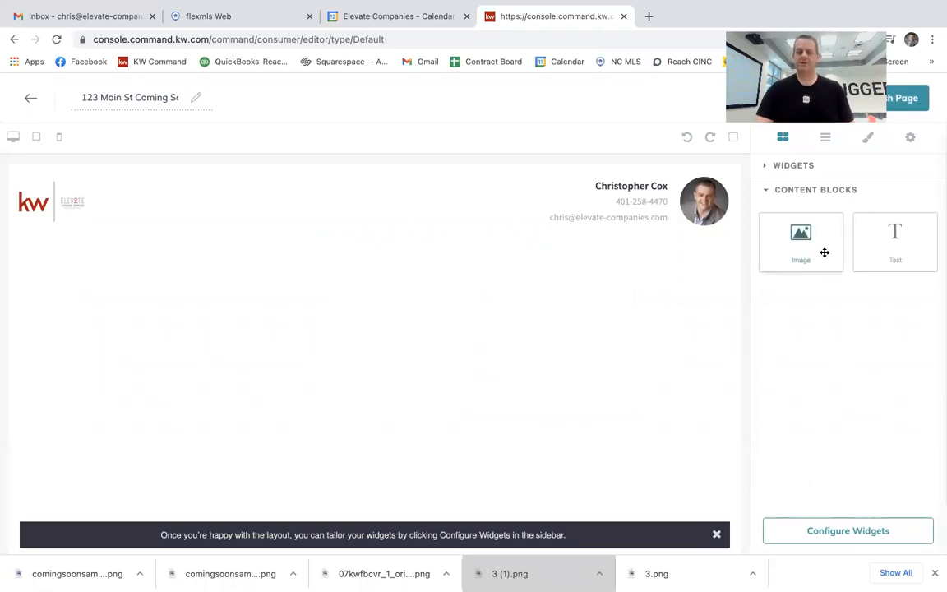
{"action": "left_click_drag", "start_coordinate": [825, 252], "coordinate": [621, 285]}
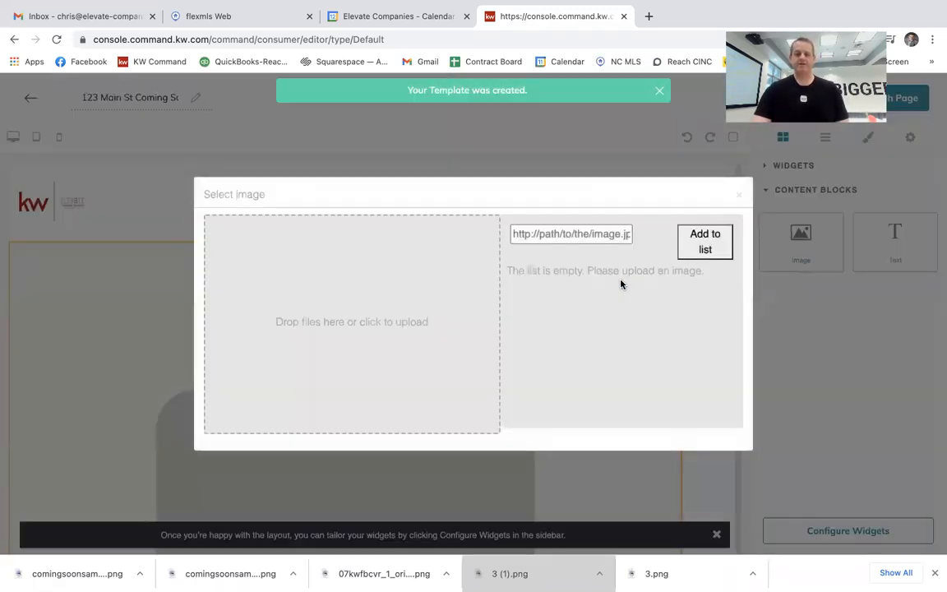
- Upload the house exterior photo ending in "NW-2.JPG" from Downloads and use it as the image block's picture
{"action": "left_click", "coordinate": [383, 322]}
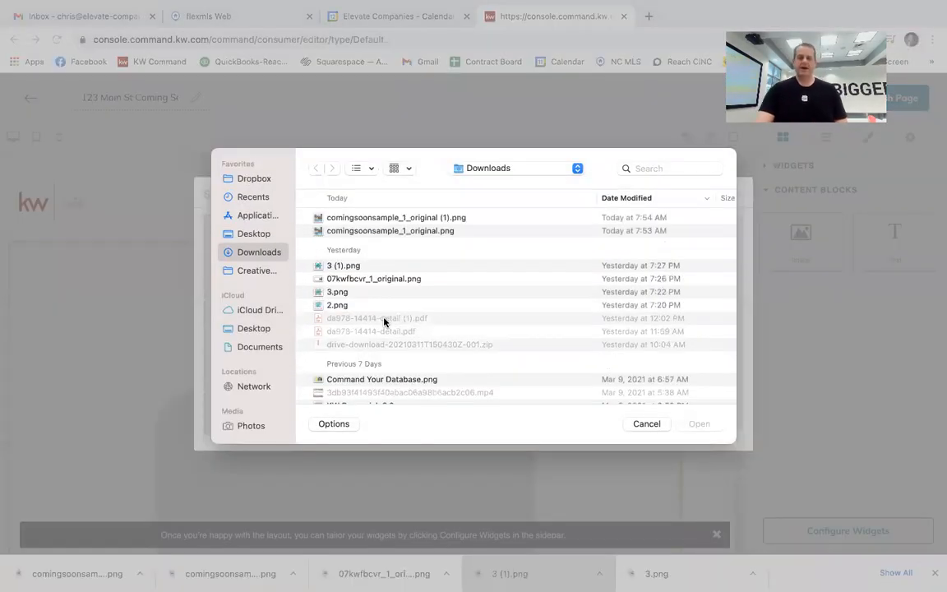
{"action": "scroll", "coordinate": [411, 271], "scroll_direction": "down", "scroll_amount": 5}
{"action": "scroll", "coordinate": [412, 272], "scroll_direction": "down", "scroll_amount": 6}
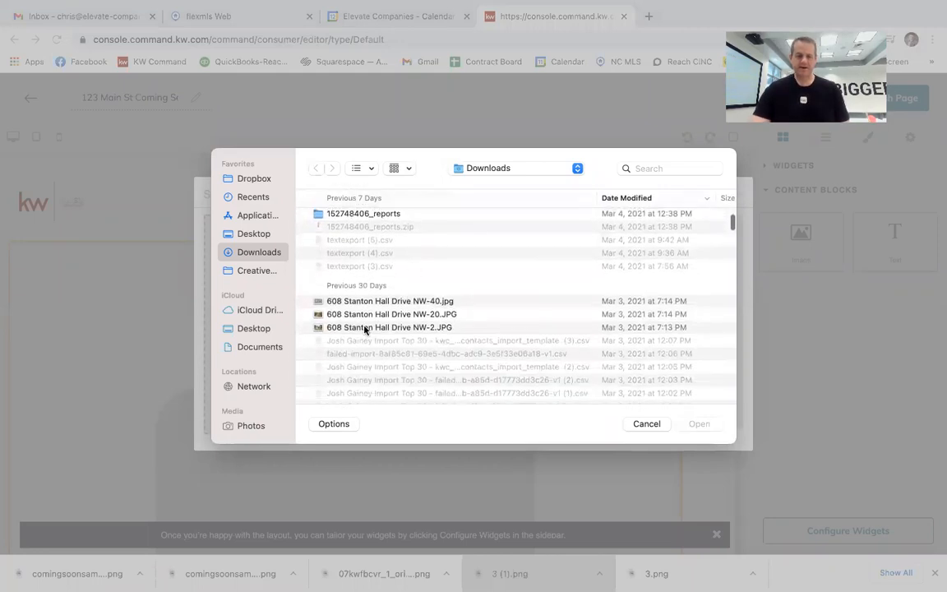
{"action": "left_click", "coordinate": [369, 329]}
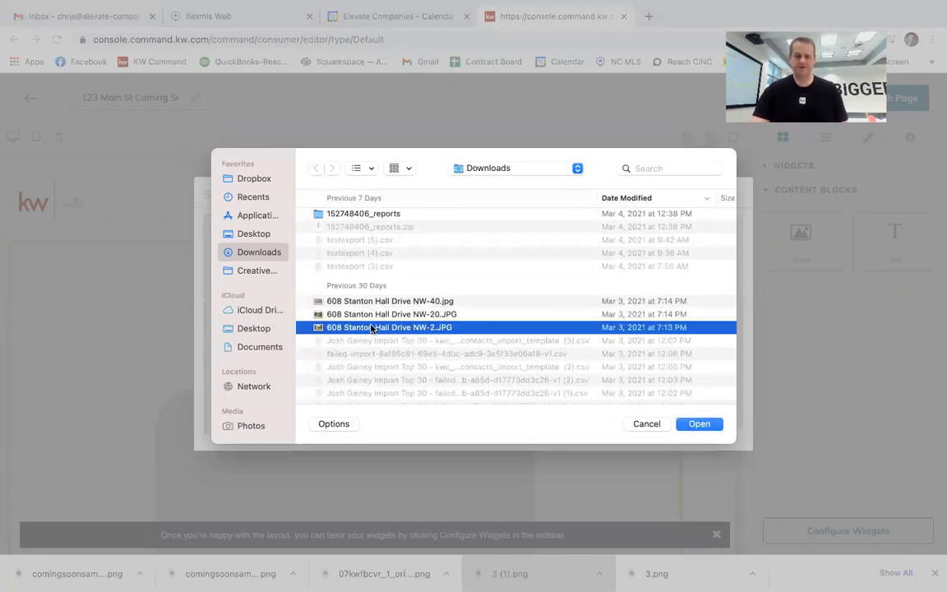
{"action": "left_click", "coordinate": [700, 424]}
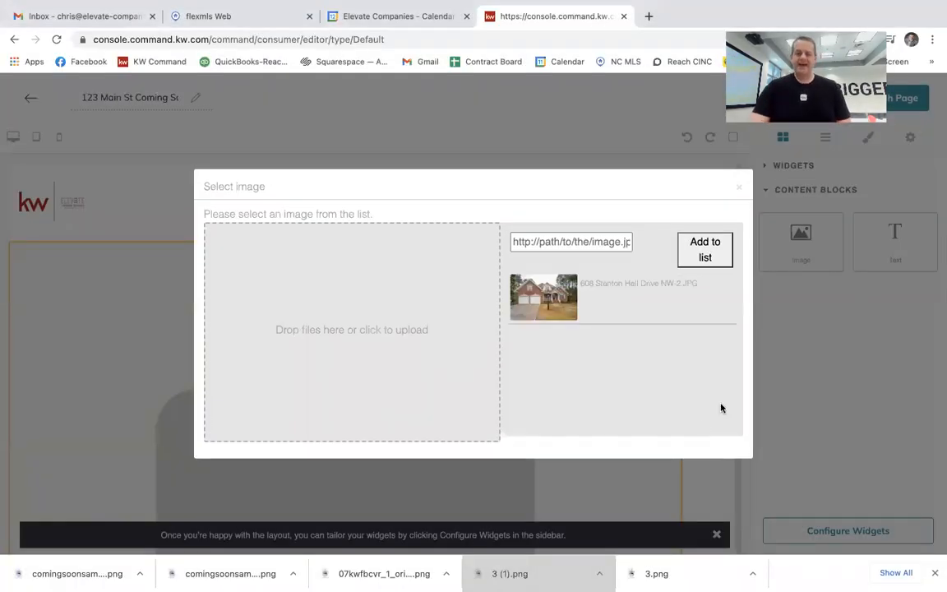
{"action": "left_click", "coordinate": [535, 298]}
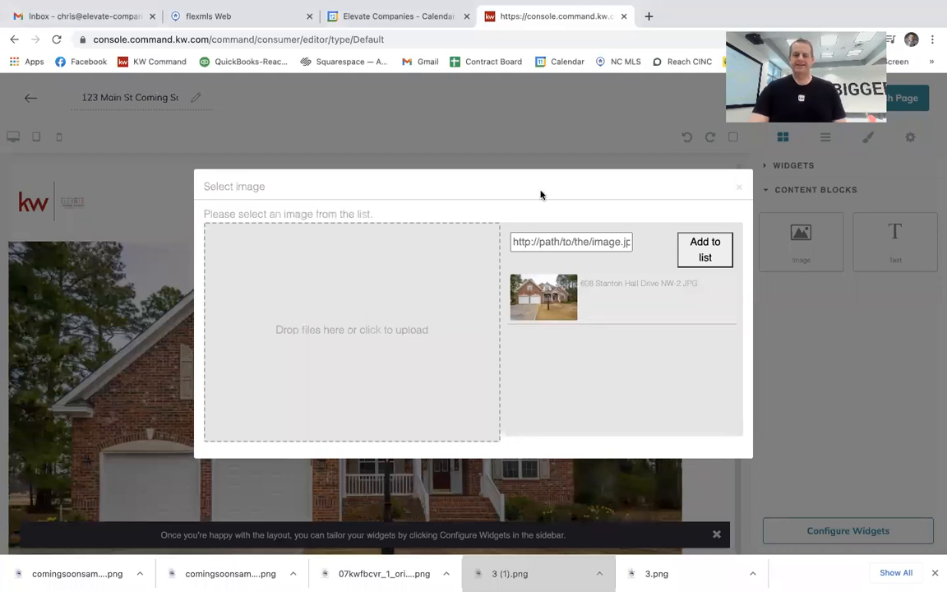
{"action": "left_click", "coordinate": [738, 187]}
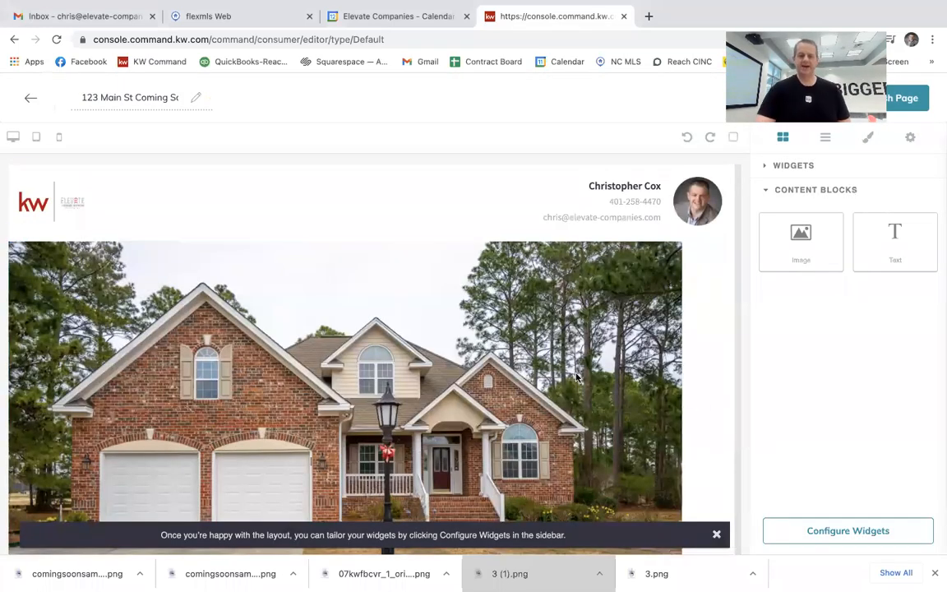
- Set the house photo's maximum width to 512 px
{"action": "scroll", "coordinate": [569, 375], "scroll_direction": "down", "scroll_amount": 2}
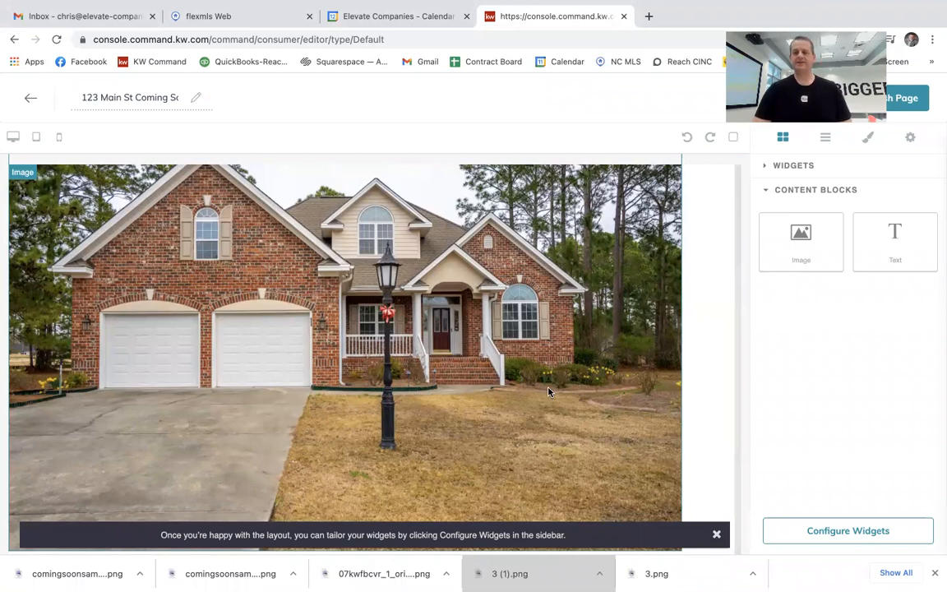
{"action": "left_click", "coordinate": [518, 313]}
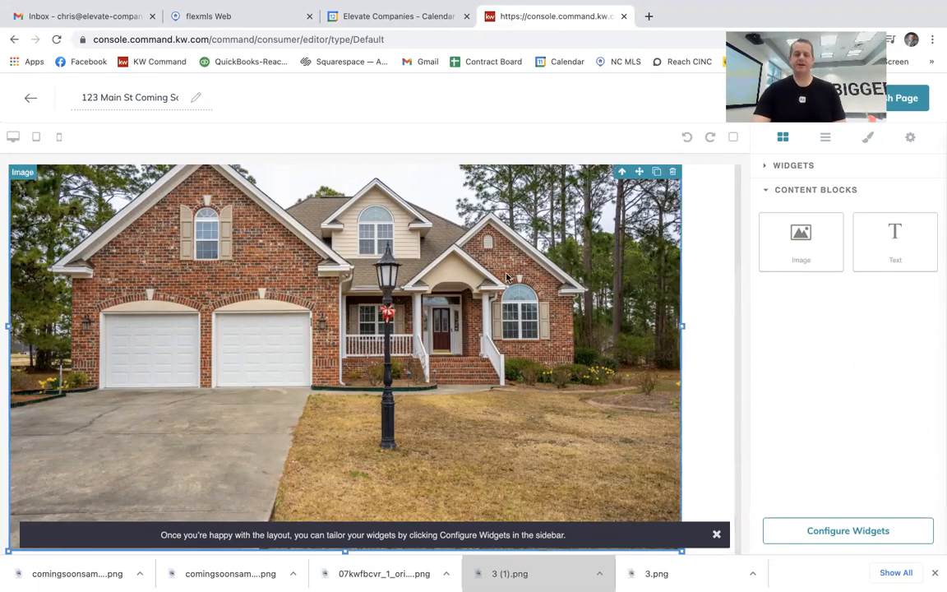
{"action": "left_click", "coordinate": [869, 139]}
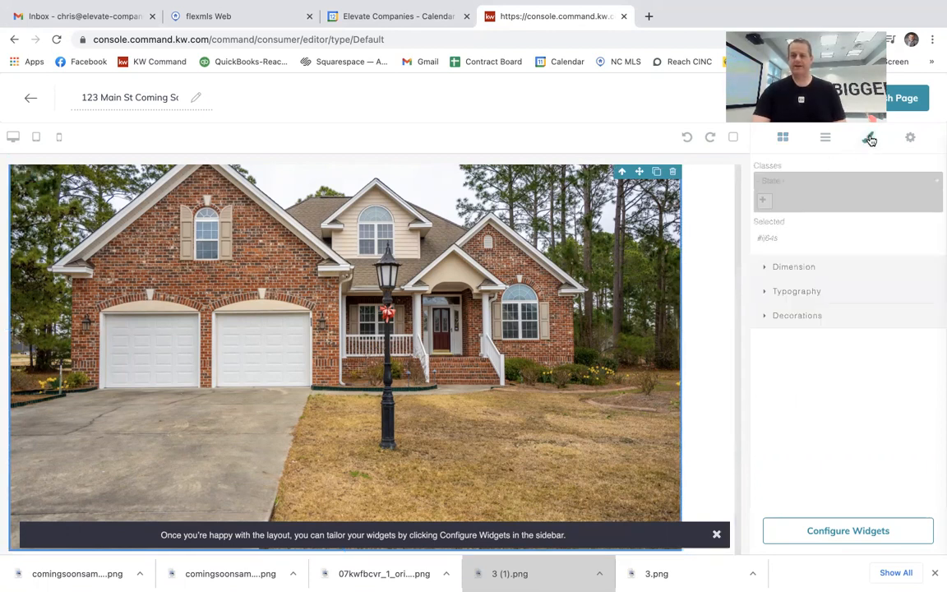
{"action": "left_click", "coordinate": [801, 268]}
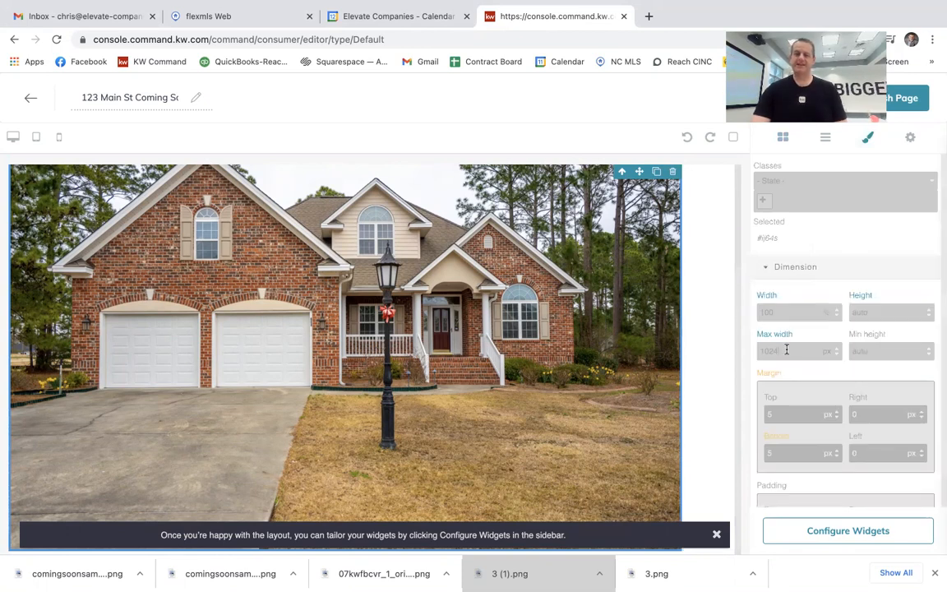
{"action": "left_click_drag", "start_coordinate": [786, 351], "coordinate": [731, 350]}
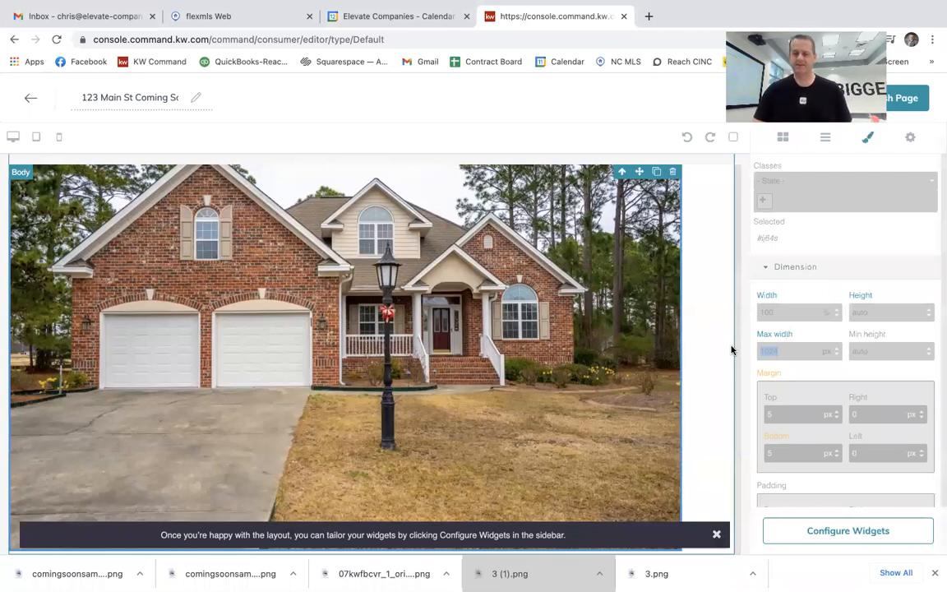
{"action": "type", "text": "5"}
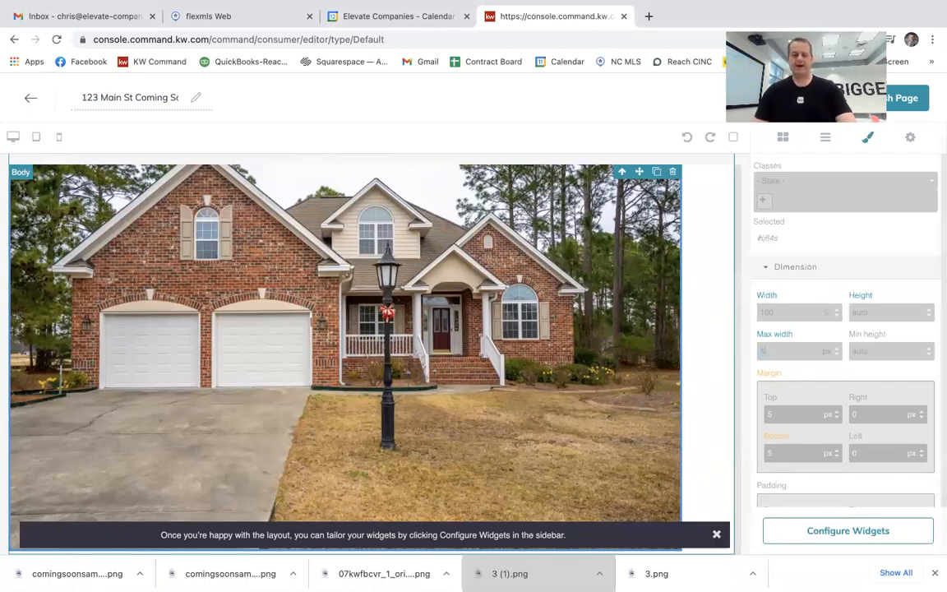
{"action": "key", "text": "Return"}
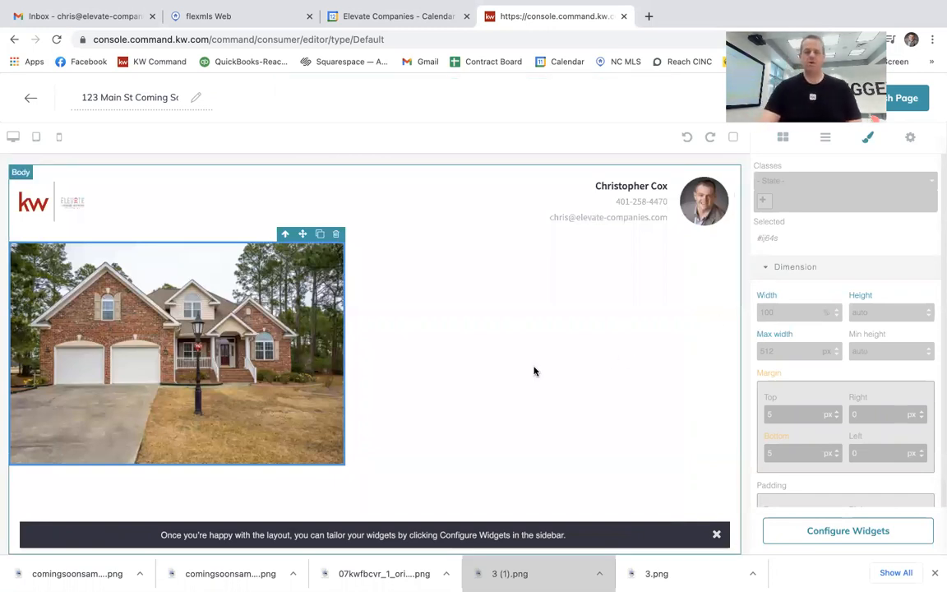
{"action": "left_click", "coordinate": [507, 364]}
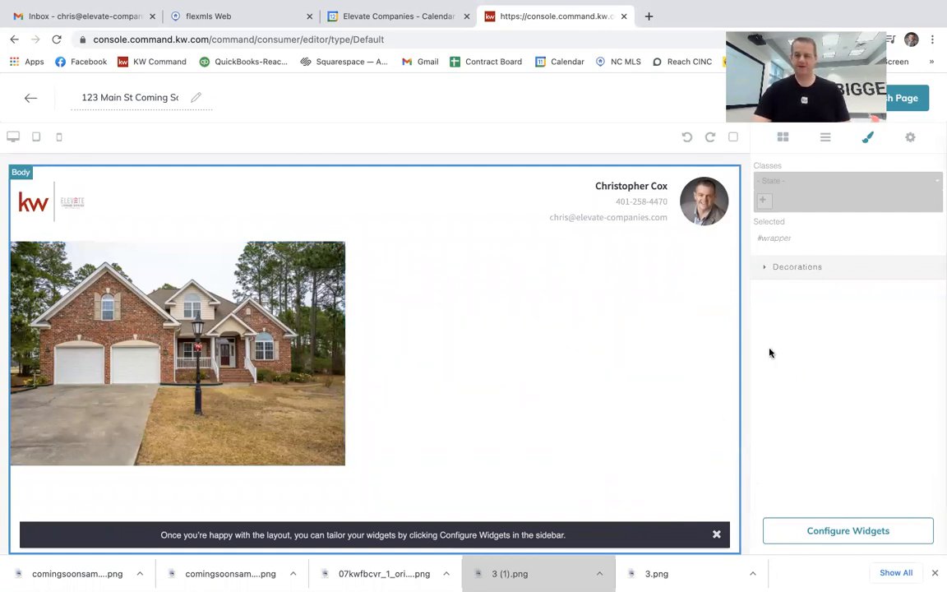
- Add a Text content block below the house photo and enter the property's street address, city and state
{"action": "left_click", "coordinate": [783, 138]}
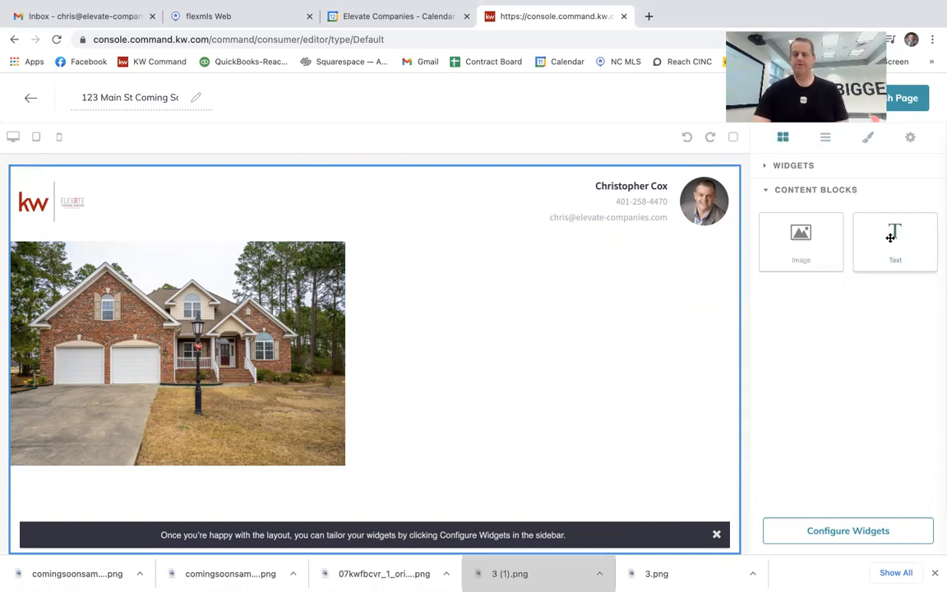
{"action": "left_click_drag", "start_coordinate": [890, 237], "coordinate": [373, 443]}
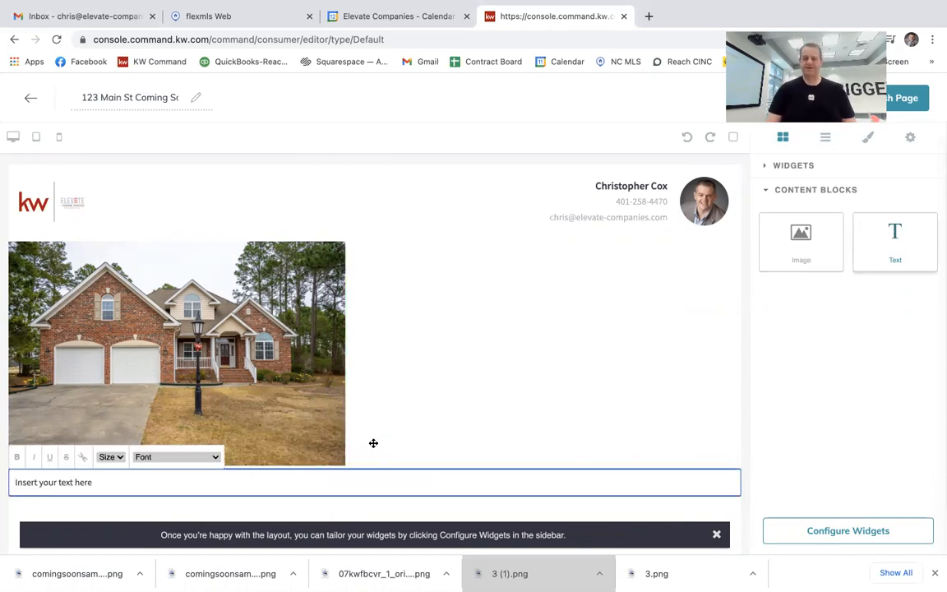
{"action": "type", "text": "123 Main S"}
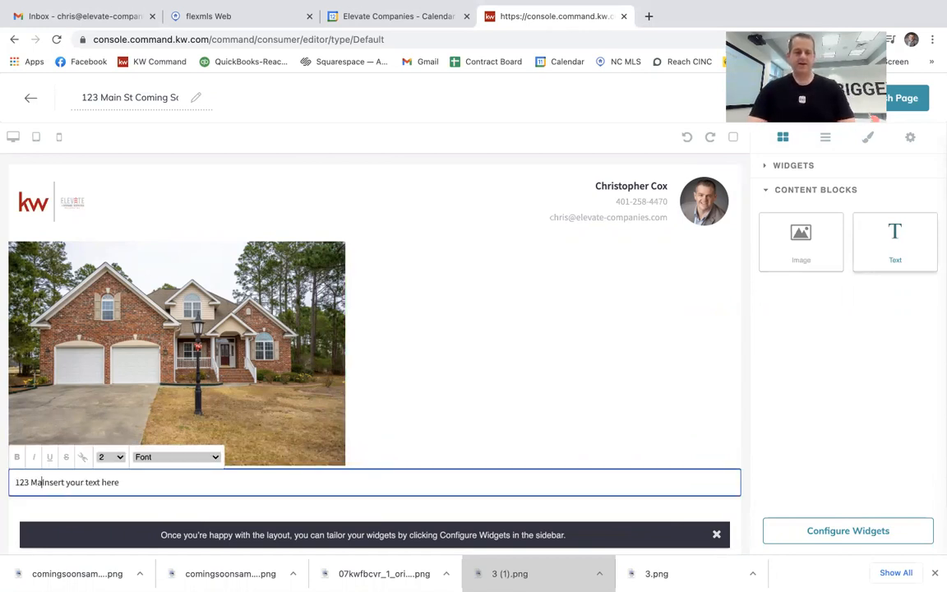
{"action": "type", "text": "t Coming"}
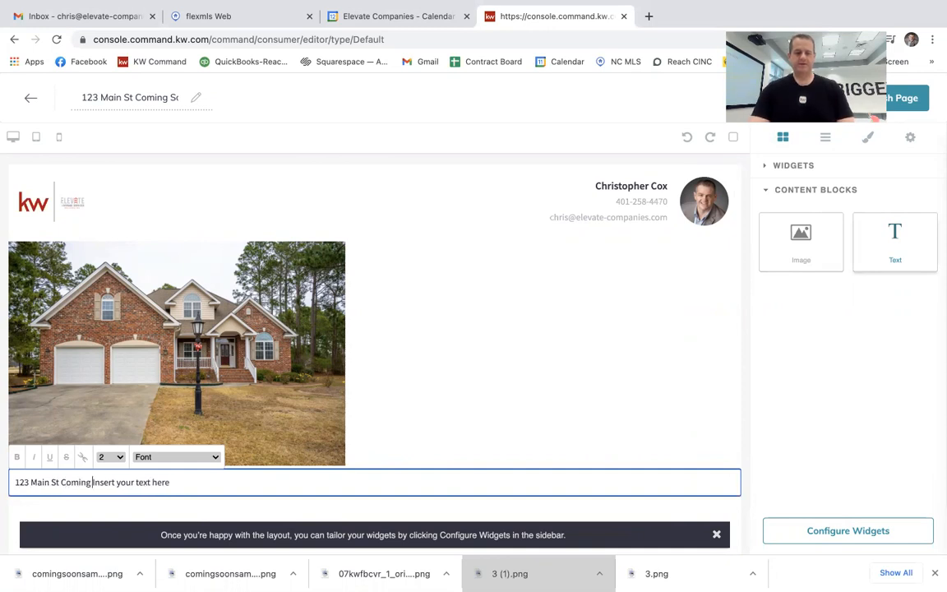
{"action": "key", "text": "BackSpace"}
{"action": "key", "text": "BackSpace"}
{"action": "key", "text": "BackSpace"}
{"action": "key", "text": "BackSpace"}
{"action": "key", "text": "BackSpace"}
{"action": "key", "text": "BackSpace"}
{"action": "key", "text": "BackSpace"}
{"action": "type", "text": "< W"}
{"action": "key", "text": "BackSpace"}
{"action": "key", "text": "BackSpace"}
{"action": "key", "text": "BackSpace"}
{"action": "type", "text": ", W"}
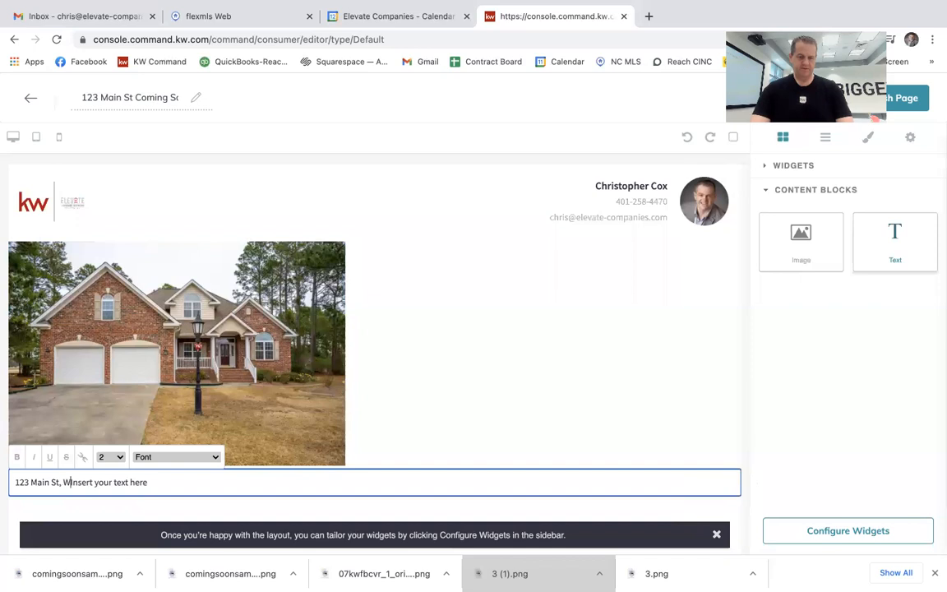
{"action": "type", "text": "ilmington"}
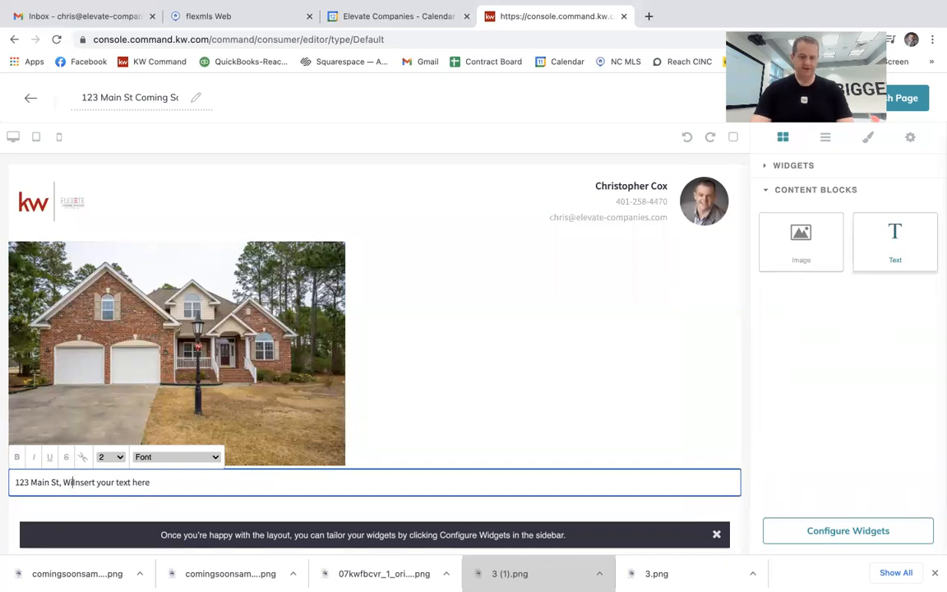
{"action": "type", "text": ", NC"}
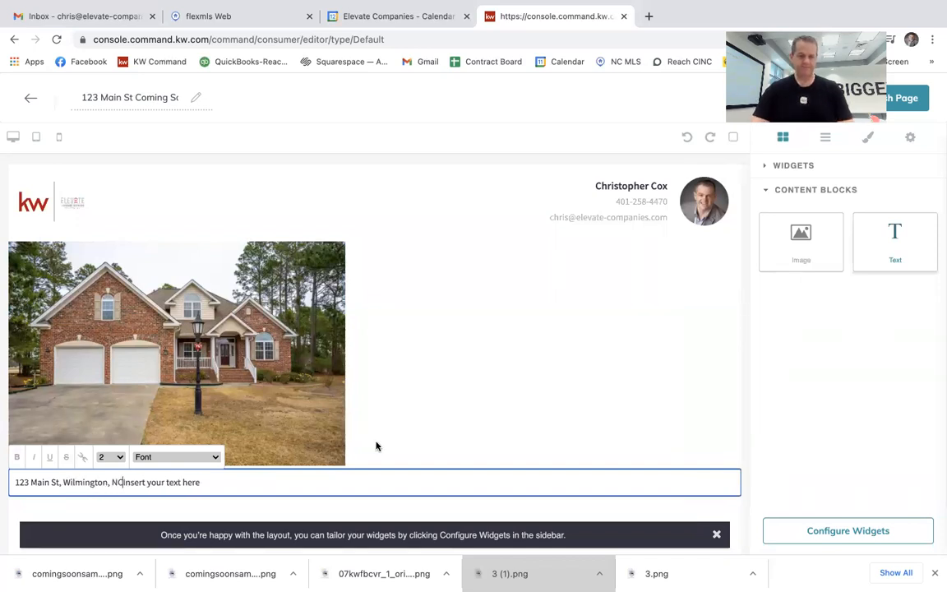
- Delete the leftover placeholder text "Insert your text here" that follows the address
{"action": "left_click", "coordinate": [303, 477]}
{"action": "key", "text": "BackSpace"}
{"action": "key", "text": "BackSpace"}
{"action": "key", "text": "BackSpace"}
{"action": "key", "text": "BackSpace"}
{"action": "key", "text": "BackSpace"}
{"action": "key", "text": "BackSpace"}
{"action": "key", "text": "BackSpace"}
{"action": "key", "text": "BackSpace"}
{"action": "key", "text": "BackSpace"}
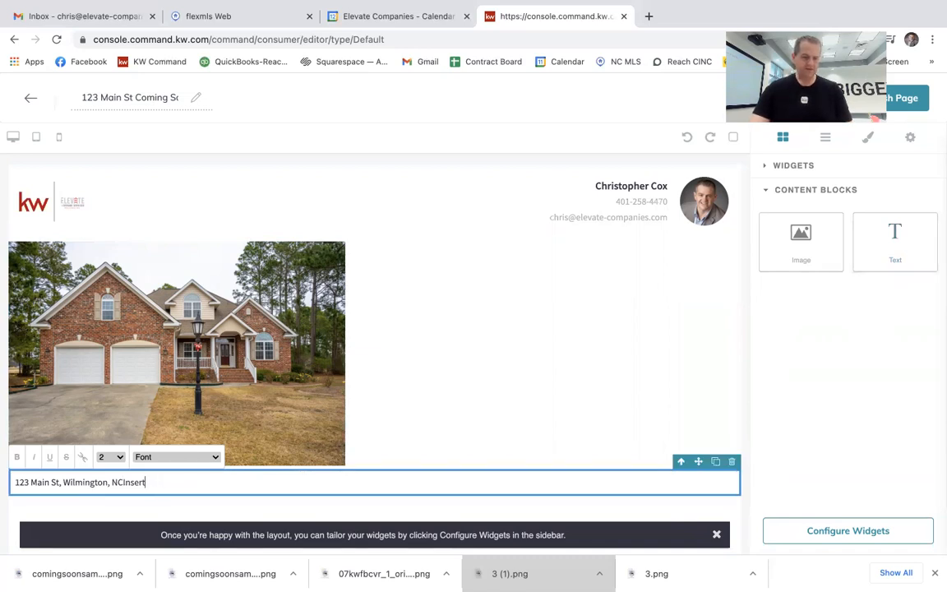
{"action": "key", "text": "BackSpace"}
{"action": "key", "text": "BackSpace"}
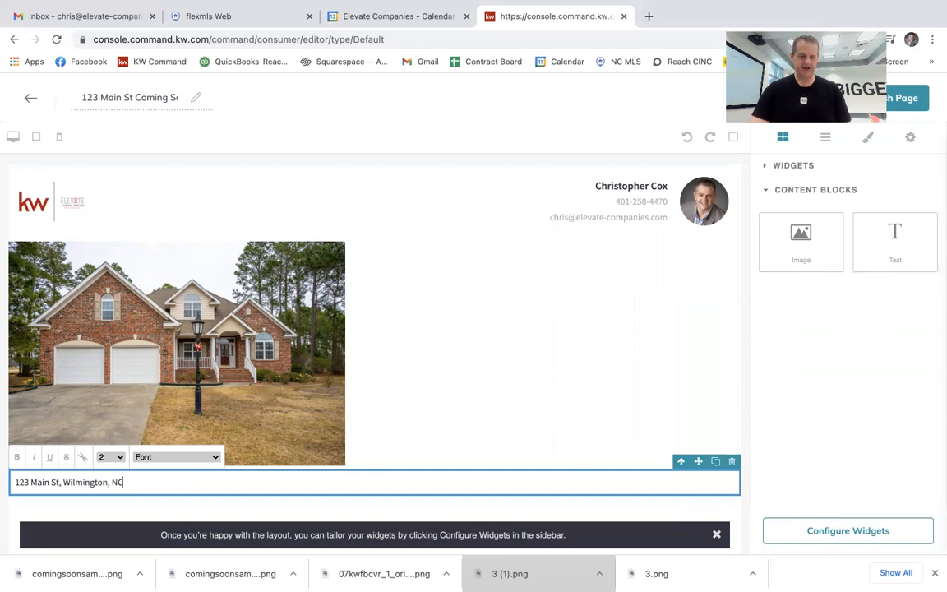
- Set the font size of the address text to 6
{"action": "left_click_drag", "start_coordinate": [152, 488], "coordinate": [4, 484]}
{"action": "left_click", "coordinate": [117, 458]}
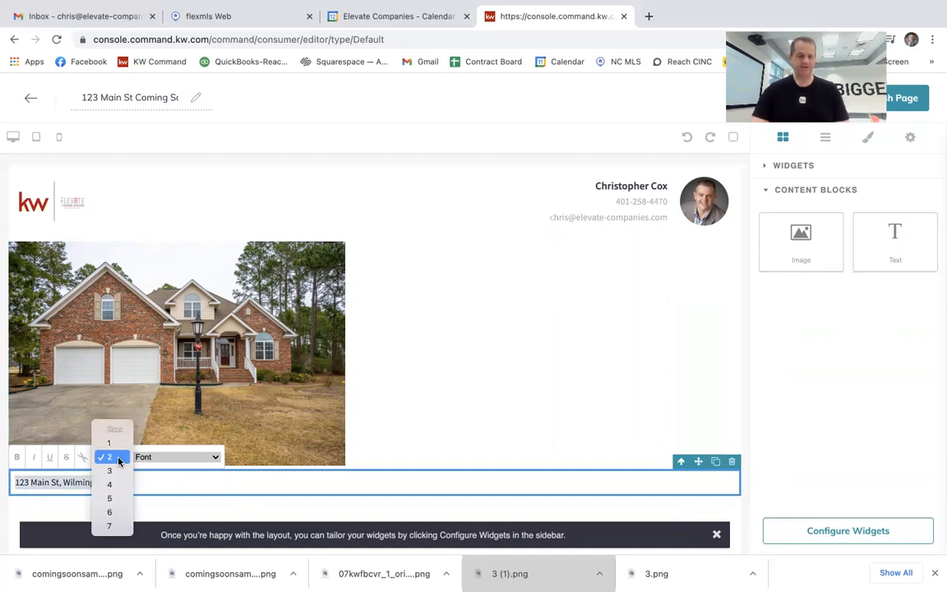
{"action": "left_click", "coordinate": [109, 512]}
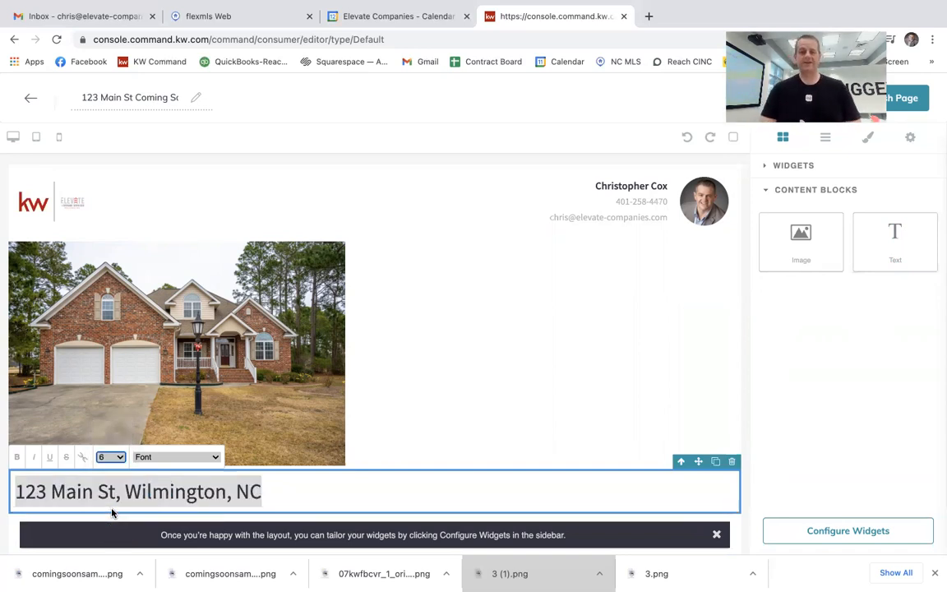
{"action": "left_click", "coordinate": [446, 430]}
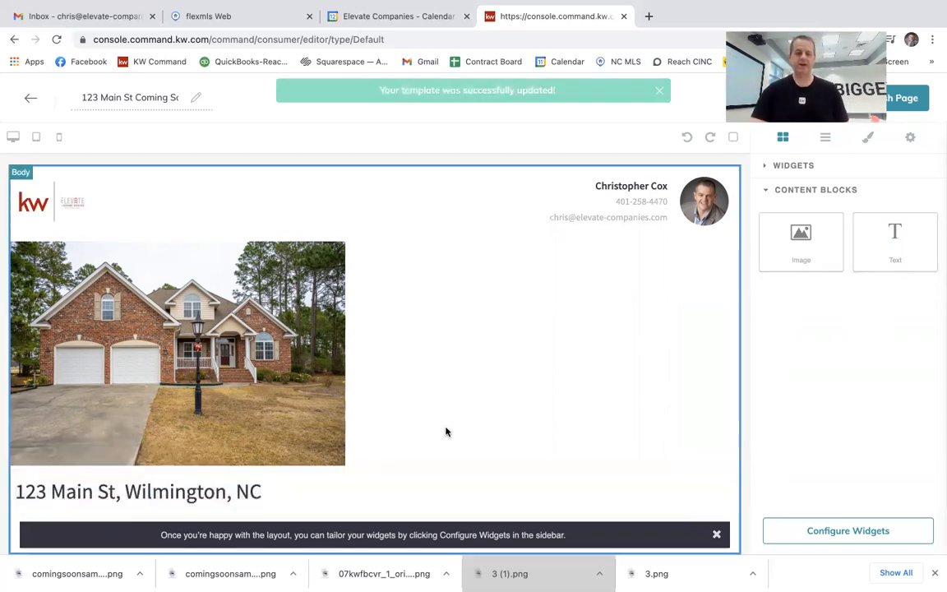
- Append "-Coming Soon" to the end of the address line in the text block
{"action": "left_click", "coordinate": [272, 497]}
{"action": "left_click", "coordinate": [271, 493]}
{"action": "type", "text": "-Coming Soon"}
{"action": "left_click_drag", "start_coordinate": [391, 491], "coordinate": [13, 492]}
{"action": "left_click", "coordinate": [15, 492]}
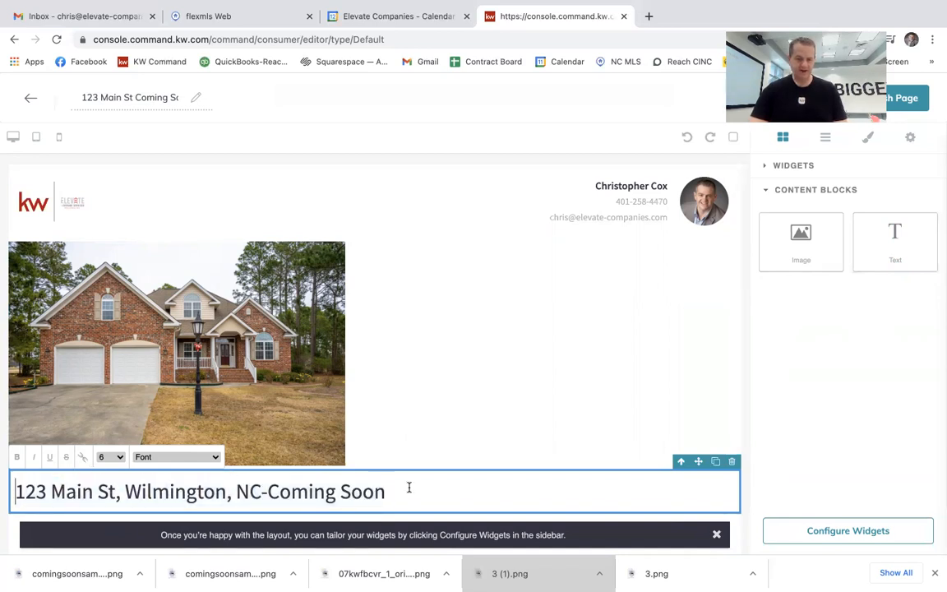
- Change the font of the whole address headline below the house photo to Roboto
{"action": "left_click_drag", "start_coordinate": [410, 490], "coordinate": [15, 492]}
{"action": "left_click", "coordinate": [4, 485]}
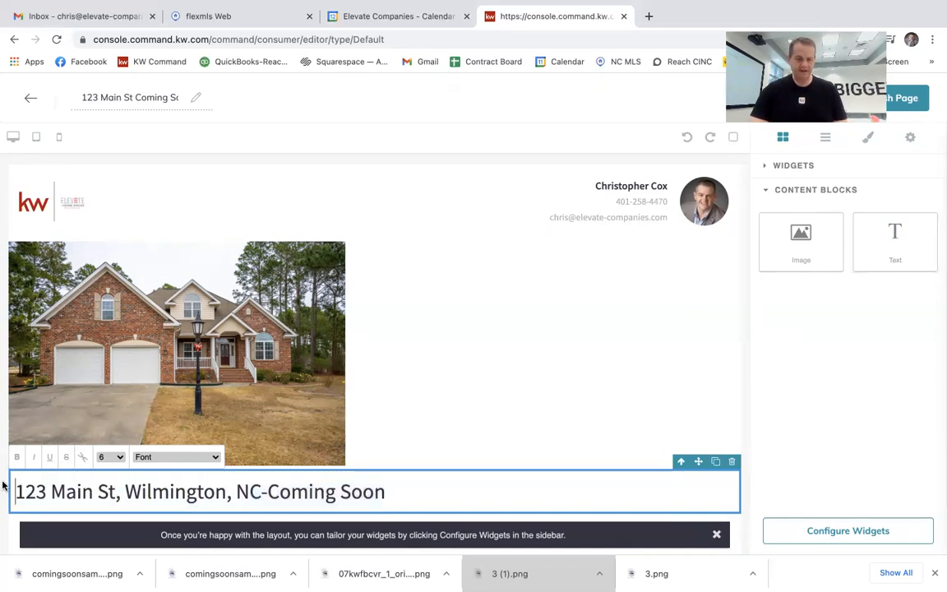
{"action": "left_click_drag", "start_coordinate": [387, 491], "coordinate": [4, 486]}
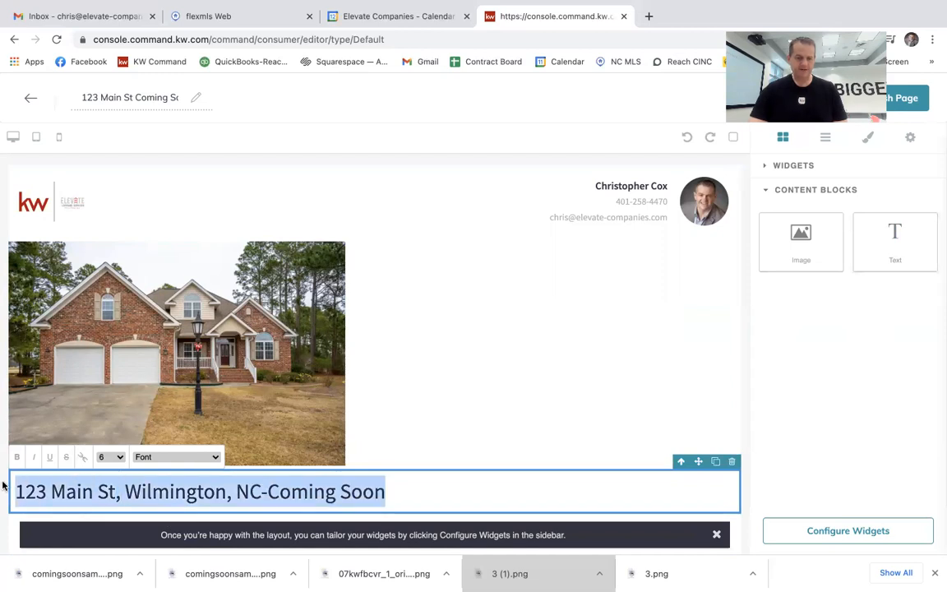
{"action": "left_click", "coordinate": [184, 456]}
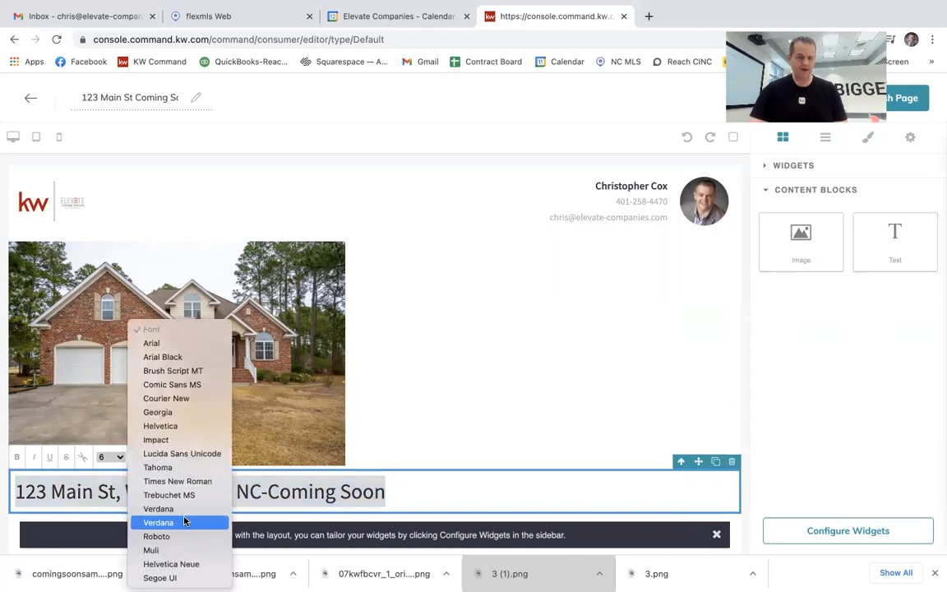
{"action": "left_click", "coordinate": [179, 537]}
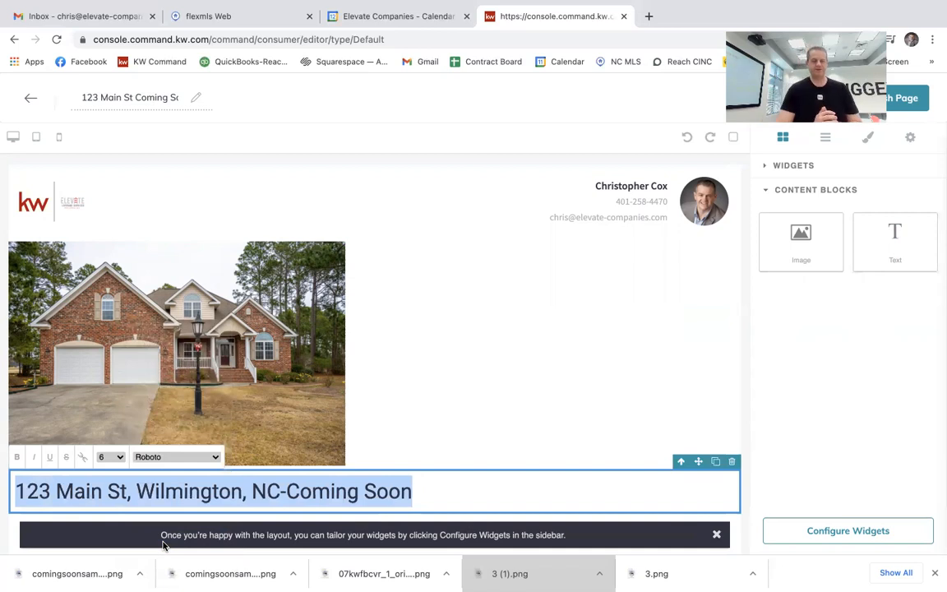
{"action": "left_click", "coordinate": [367, 454]}
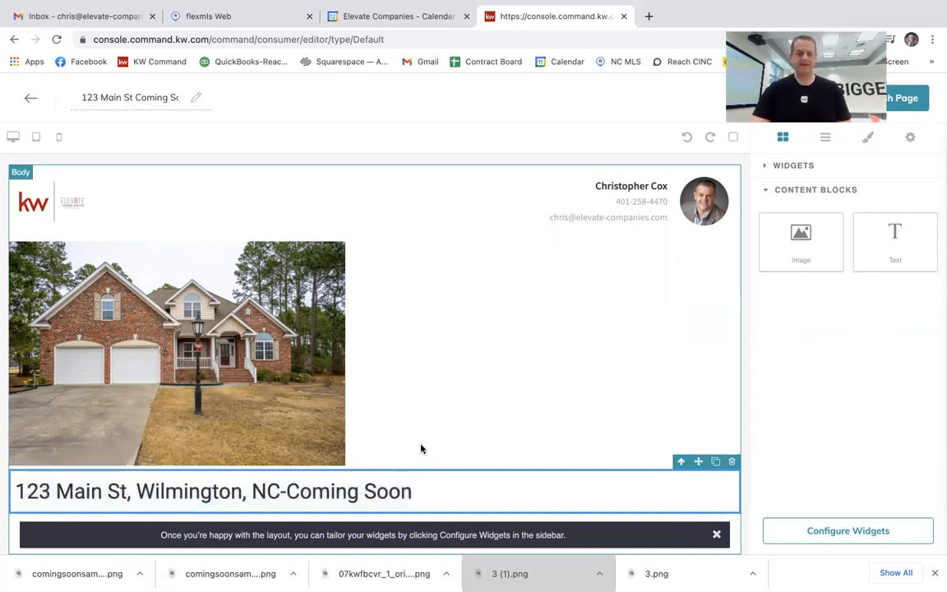
- Add another Text content block below the address headline and dismiss the layout tip about configuring widgets
{"action": "left_click_drag", "start_coordinate": [894, 257], "coordinate": [545, 509]}
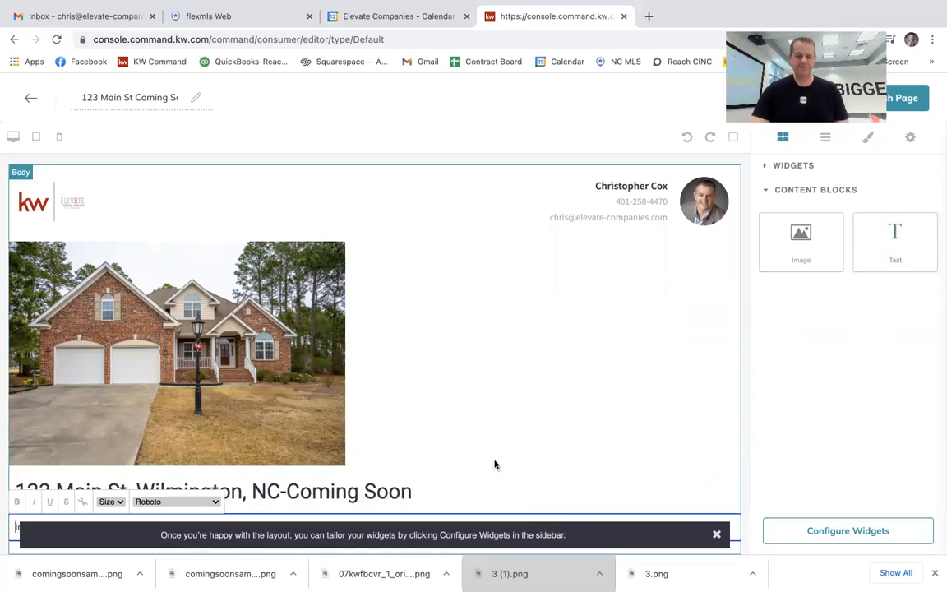
{"action": "left_click", "coordinate": [716, 534]}
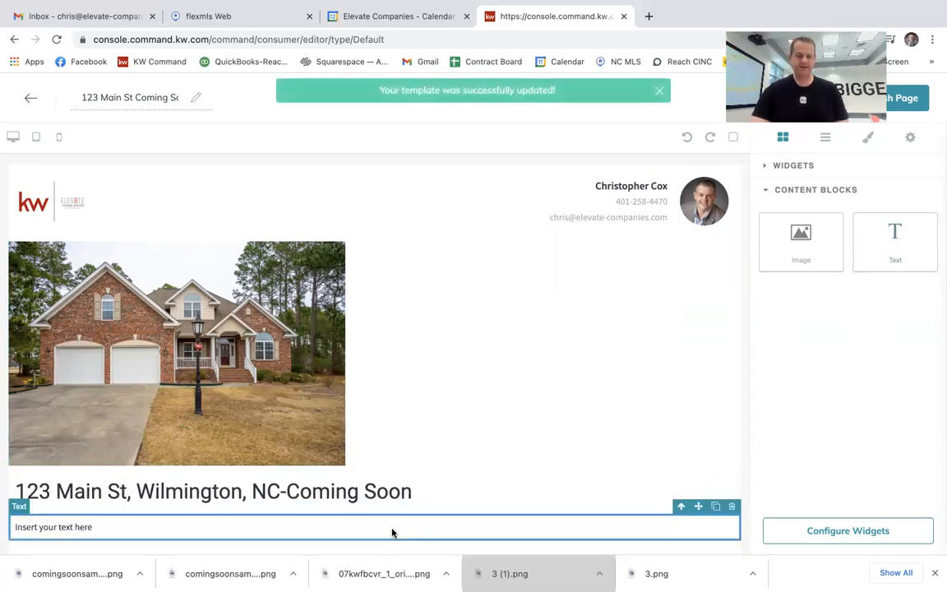
- Switch to Flexmls and open the detail report of the $149,900 Hampstead property from the hot sheet's new listings
{"action": "left_click", "coordinate": [248, 17]}
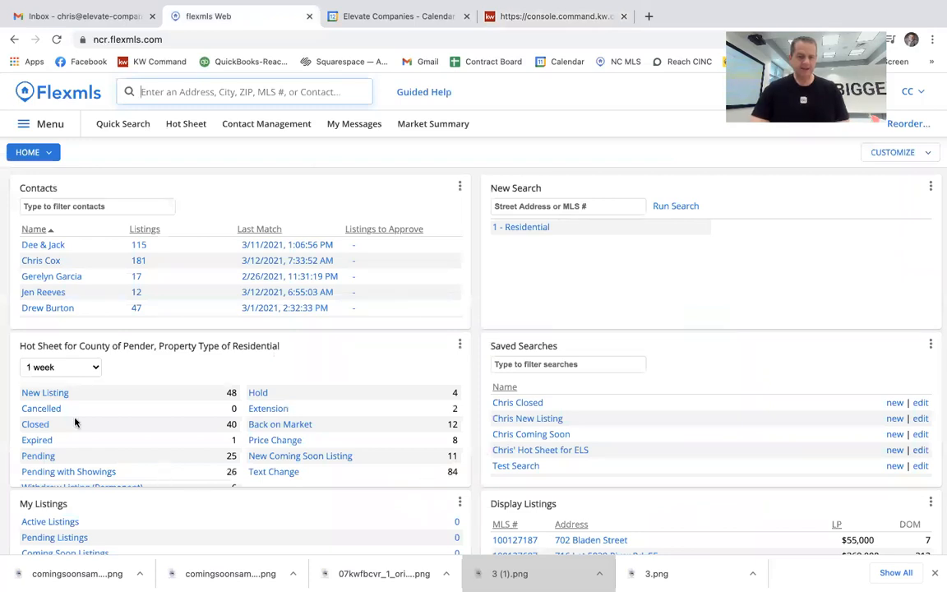
{"action": "left_click", "coordinate": [56, 393]}
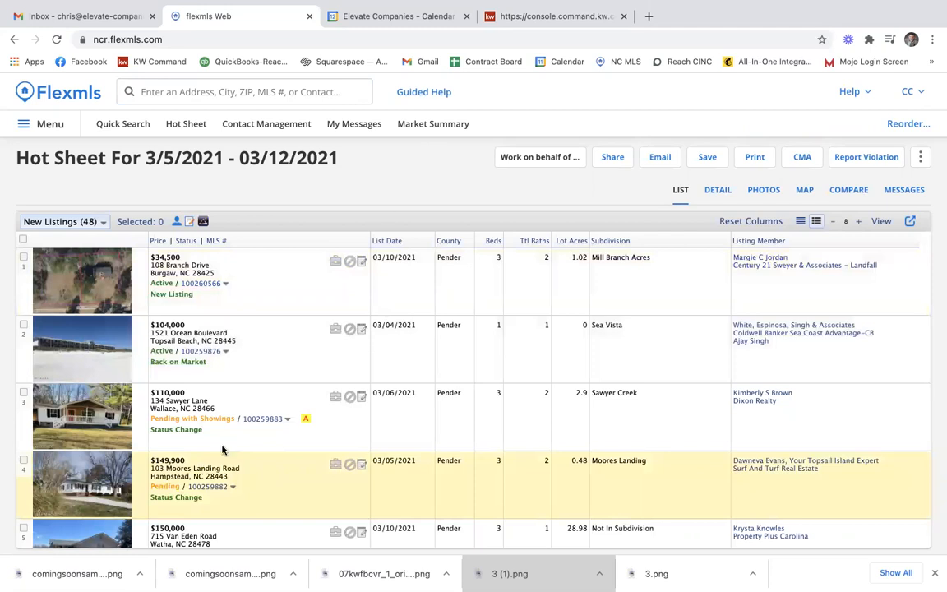
{"action": "double_click", "coordinate": [203, 468]}
{"action": "left_click", "coordinate": [117, 468]}
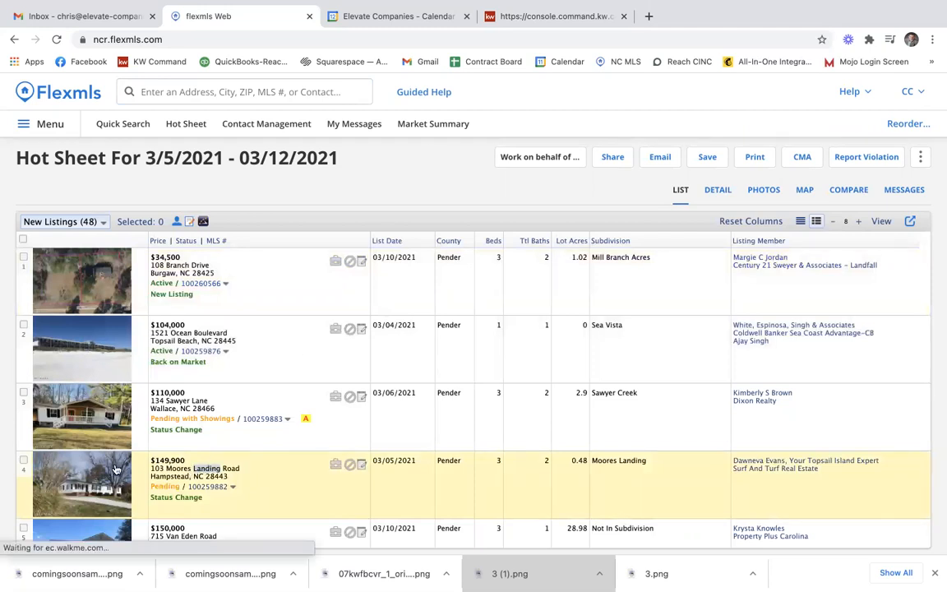
{"action": "left_click", "coordinate": [726, 191]}
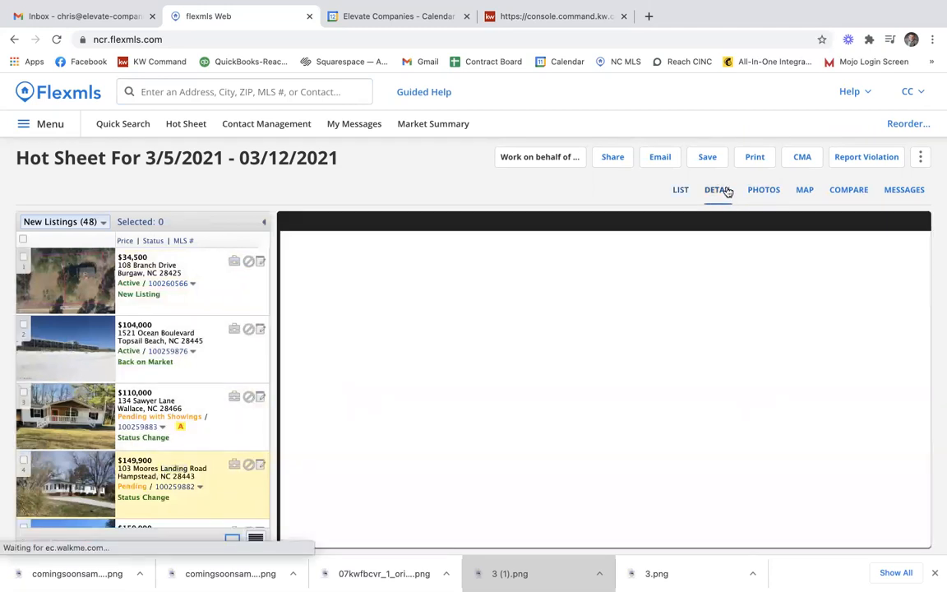
- Copy the opening of the listing's public remarks, from "This is a special home" through "your second home near"
{"action": "scroll", "coordinate": [473, 404], "scroll_direction": "down", "scroll_amount": 4}
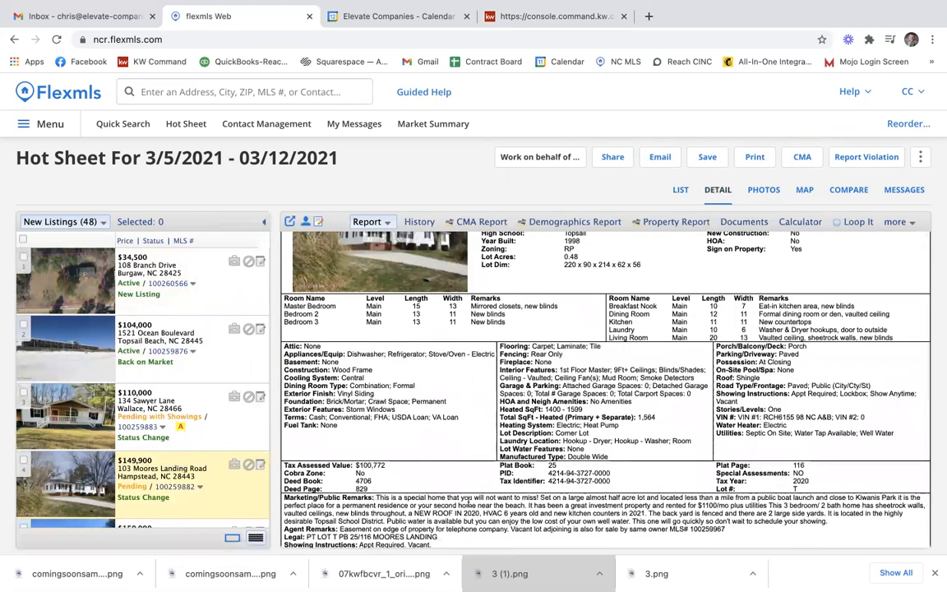
{"action": "left_click_drag", "start_coordinate": [376, 497], "coordinate": [492, 504]}
{"action": "key", "text": "ctrl+c"}
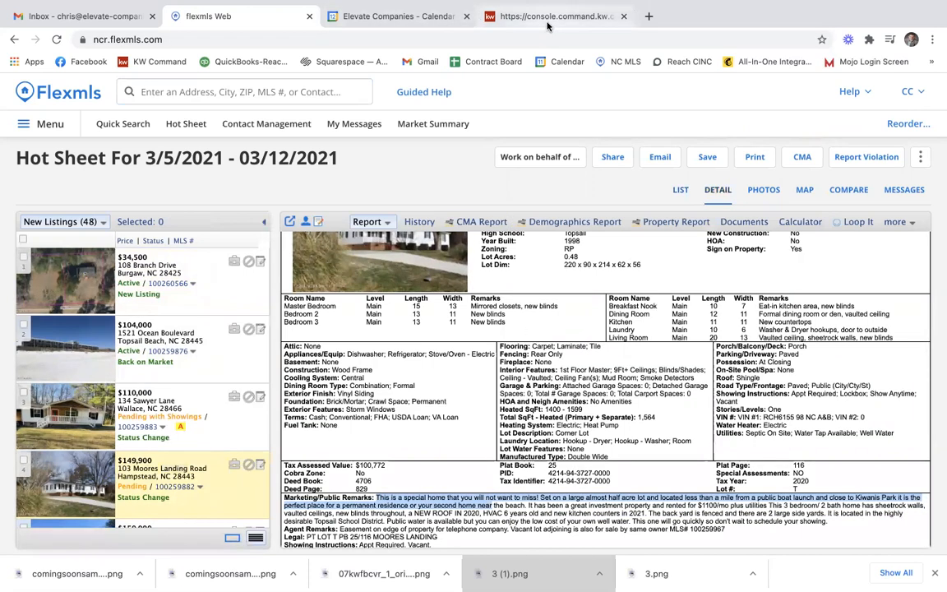
- Return to the KW Command landing page editor, paste the copied description into the new text block and delete its placeholder text
{"action": "left_click", "coordinate": [496, 20]}
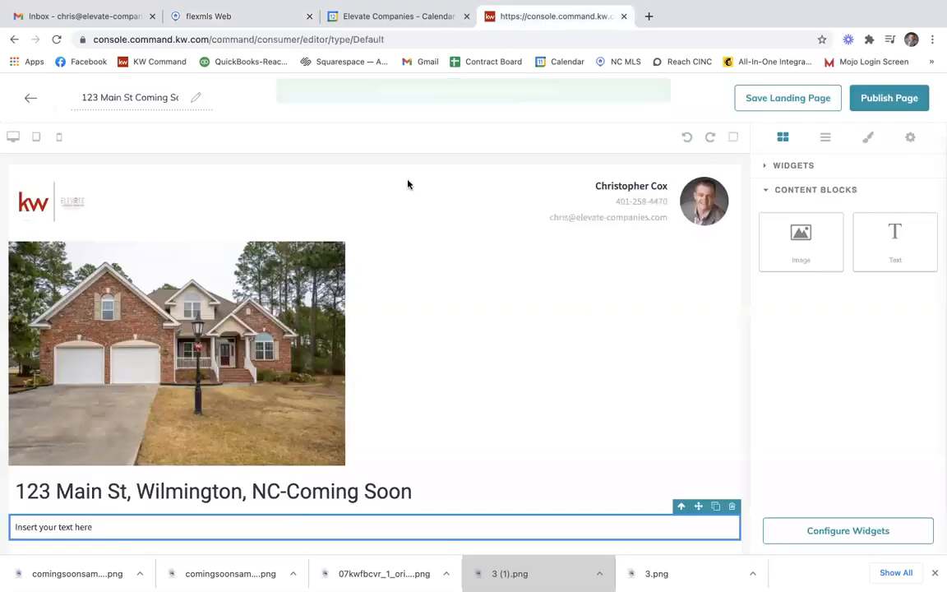
{"action": "left_click", "coordinate": [93, 527]}
{"action": "key", "text": "ctrl+v"}
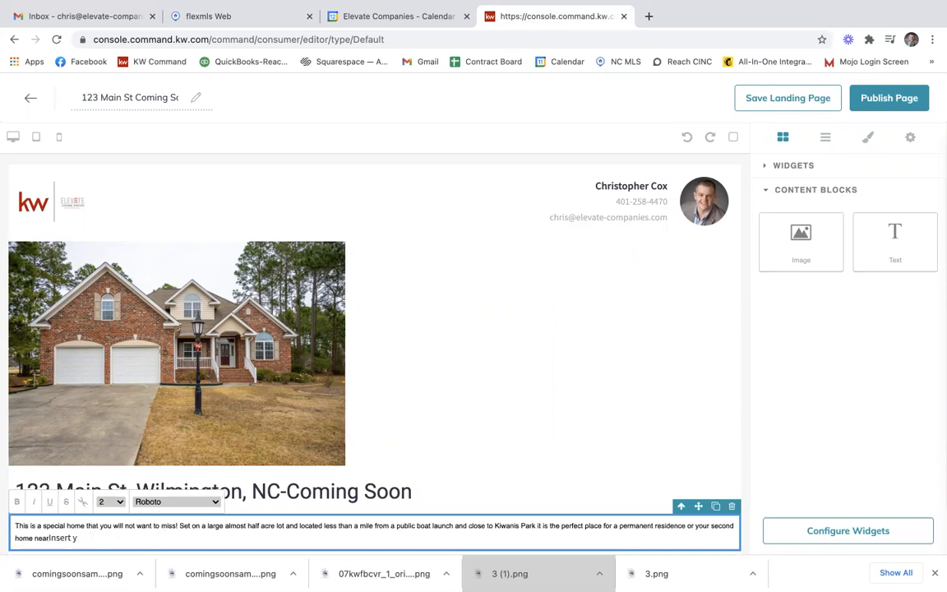
{"action": "key", "text": "Delete"}
{"action": "key", "text": "Delete"}
{"action": "key", "text": "Delete"}
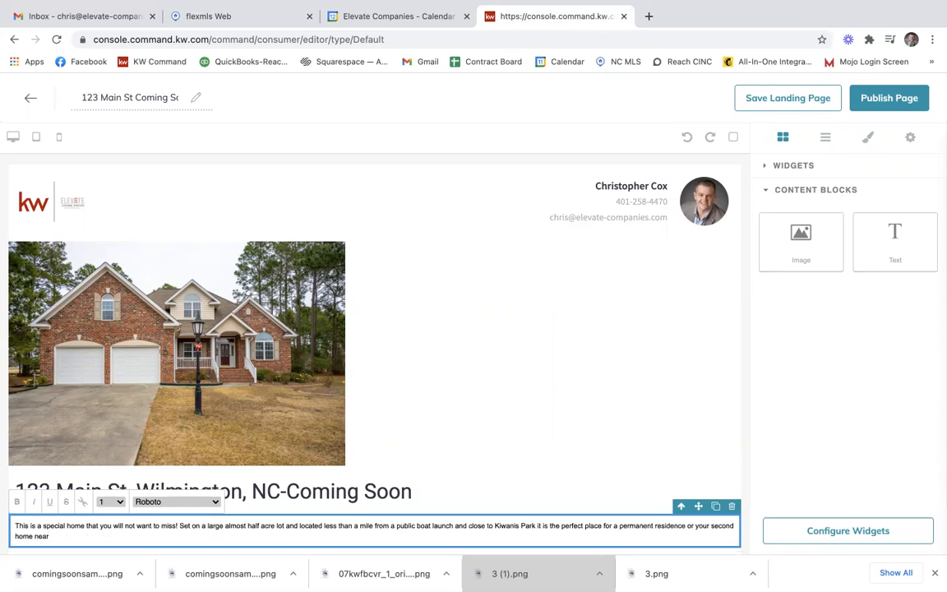
- Set the font size of the entire property description to 5
{"action": "left_click_drag", "start_coordinate": [60, 535], "coordinate": [10, 524]}
{"action": "left_click", "coordinate": [110, 501]}
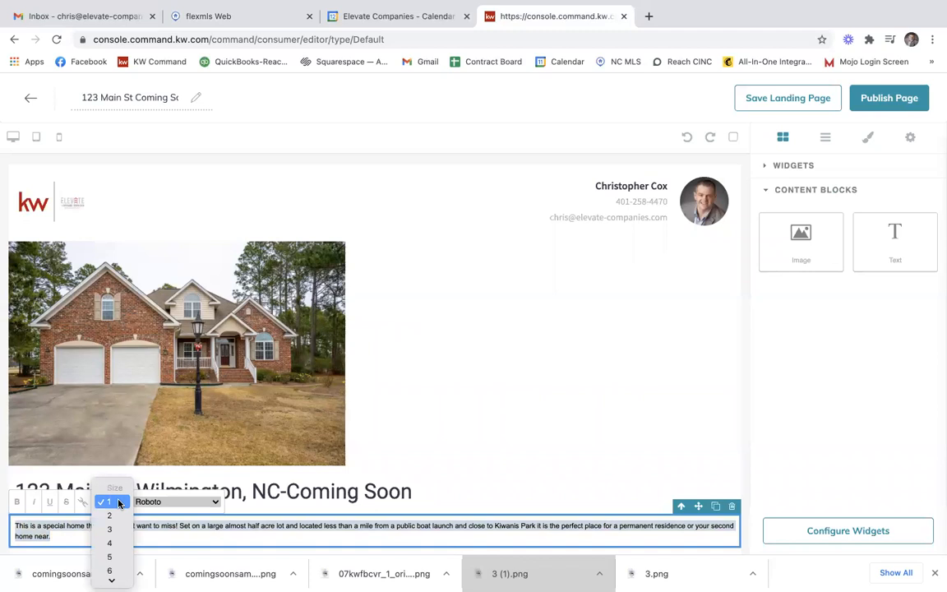
{"action": "left_click", "coordinate": [105, 558]}
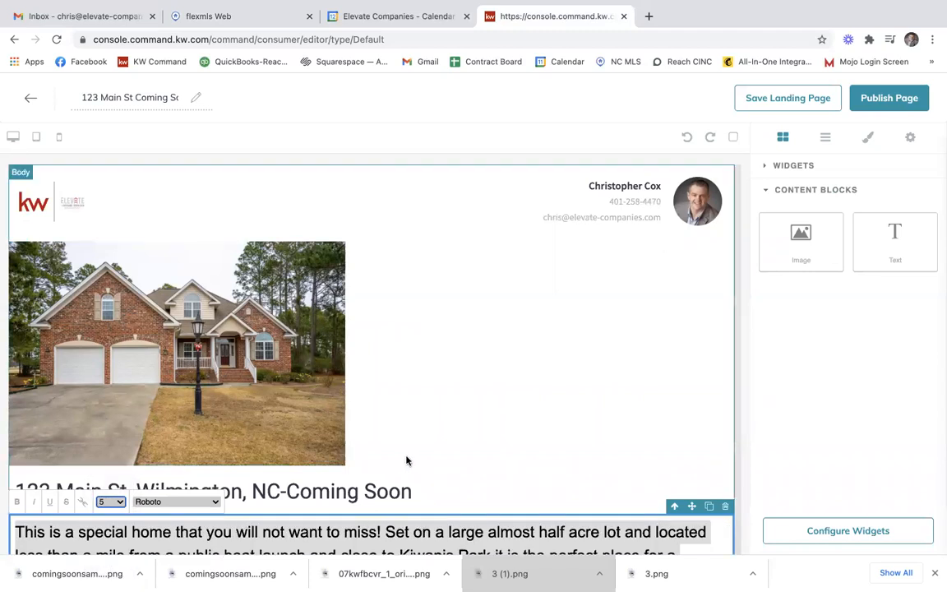
{"action": "scroll", "coordinate": [432, 462], "scroll_direction": "down", "scroll_amount": 1}
{"action": "left_click", "coordinate": [388, 536]}
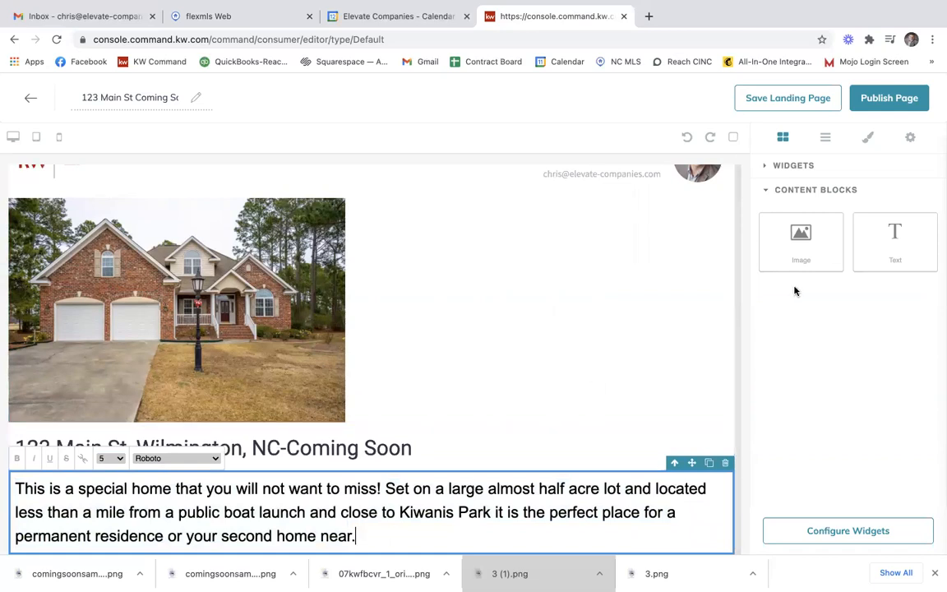
- Add a Lead Form widget below the property description
{"action": "left_click", "coordinate": [794, 165]}
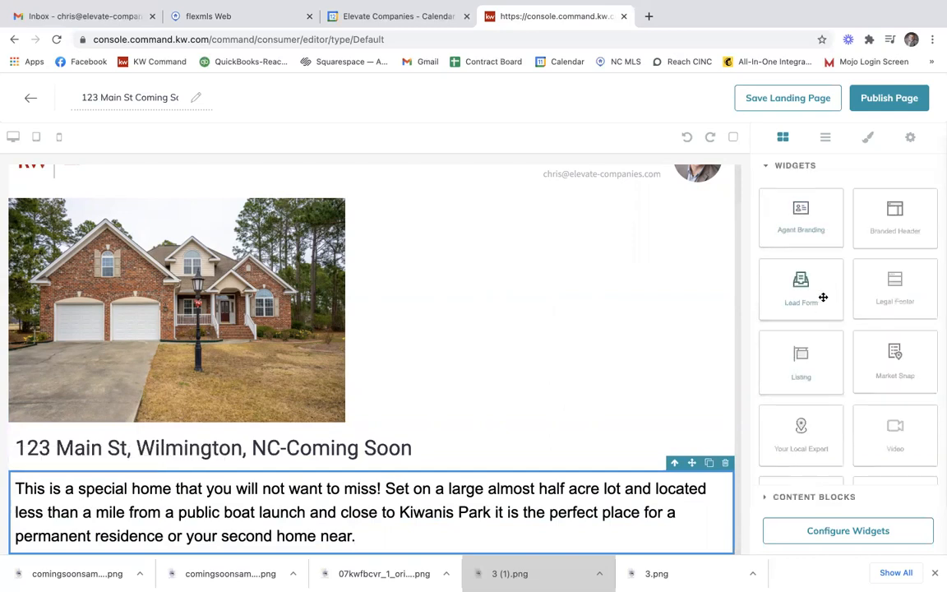
{"action": "left_click_drag", "start_coordinate": [805, 300], "coordinate": [437, 493]}
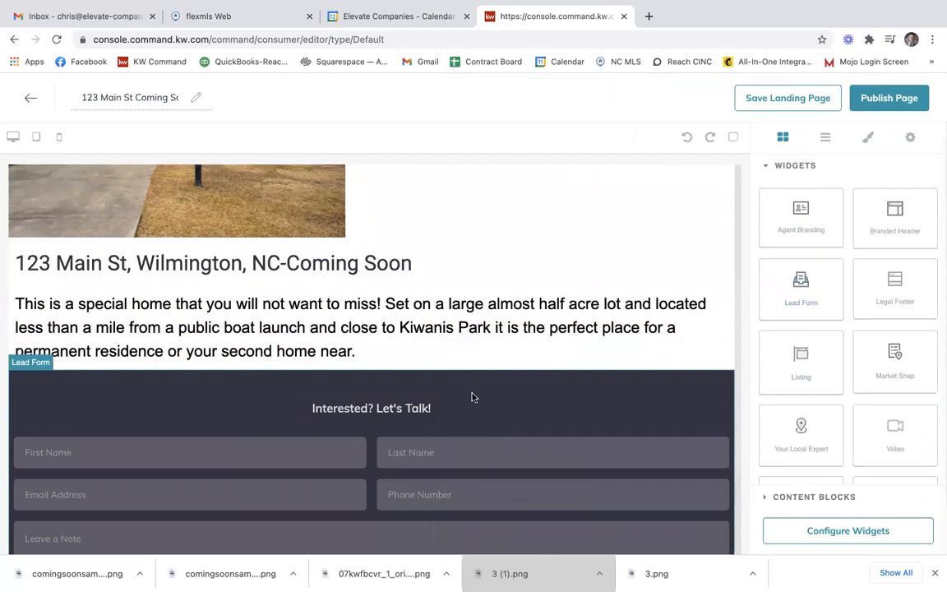
{"action": "scroll", "coordinate": [467, 412], "scroll_direction": "down", "scroll_amount": 1}
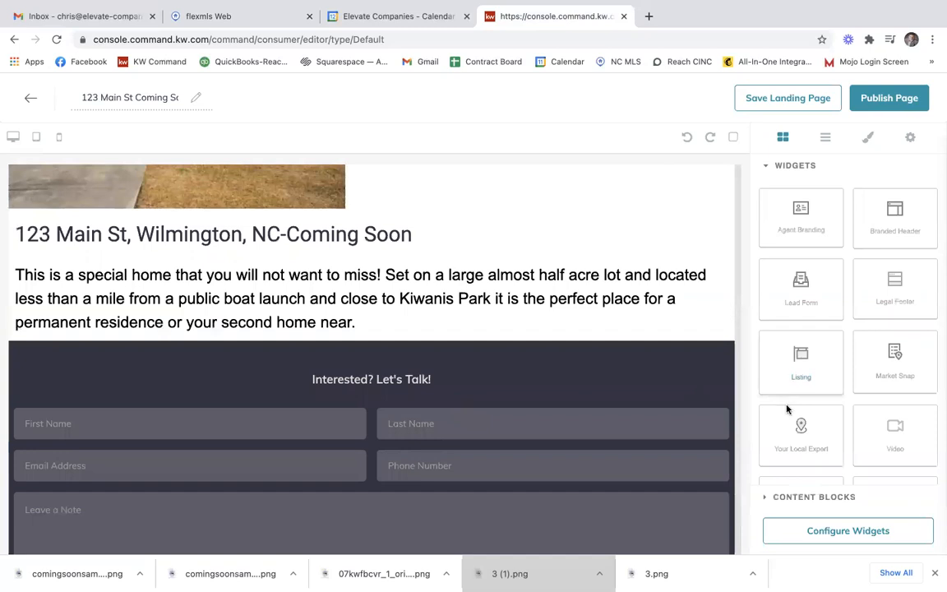
{"action": "scroll", "coordinate": [518, 433], "scroll_direction": "up", "scroll_amount": 4}
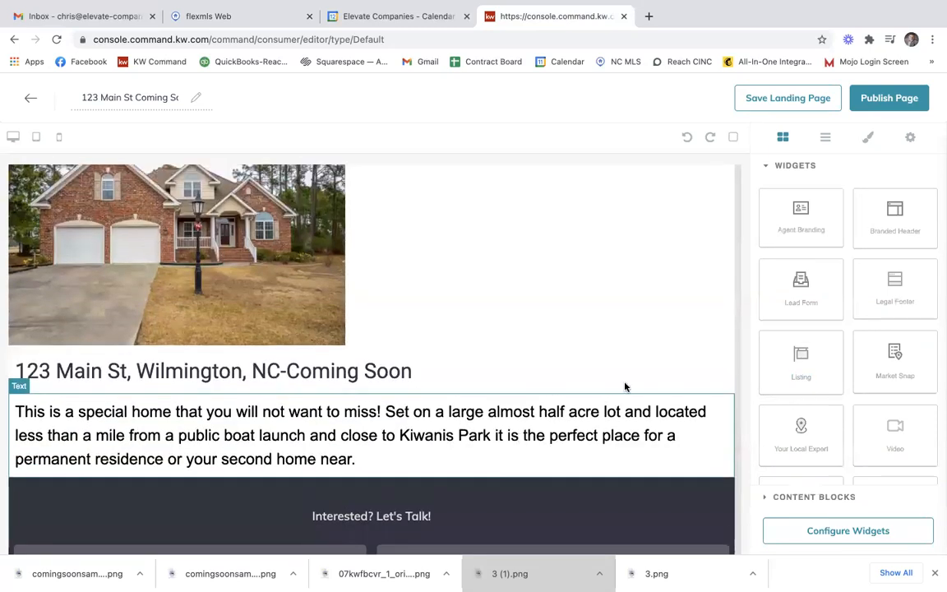
- Configure the Branded Header widget with the property's street address followed by "COMING SOON" as header text, and apply it
{"action": "left_click", "coordinate": [836, 530]}
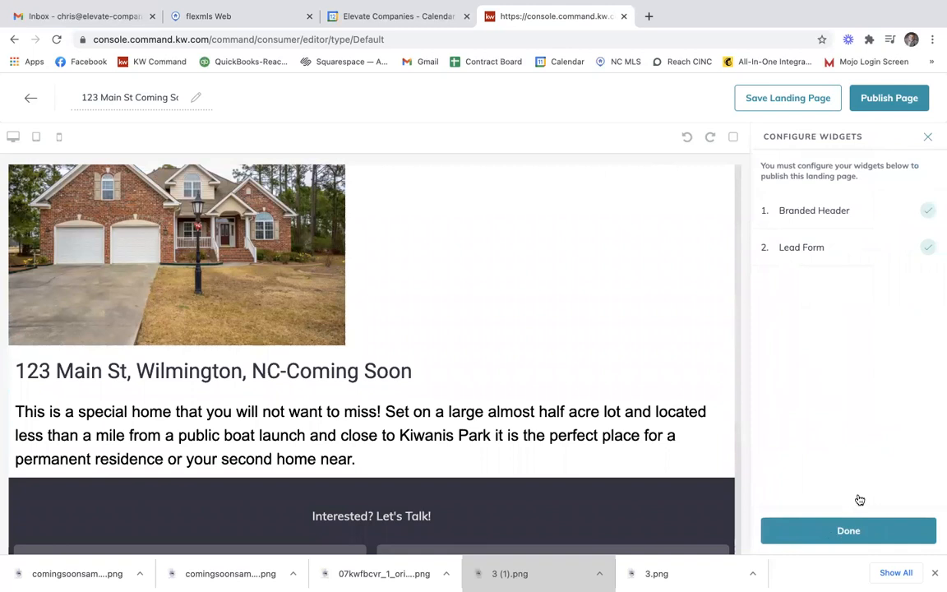
{"action": "left_click", "coordinate": [828, 215]}
{"action": "left_click", "coordinate": [779, 195]}
{"action": "type", "text": "123 Main St CO"}
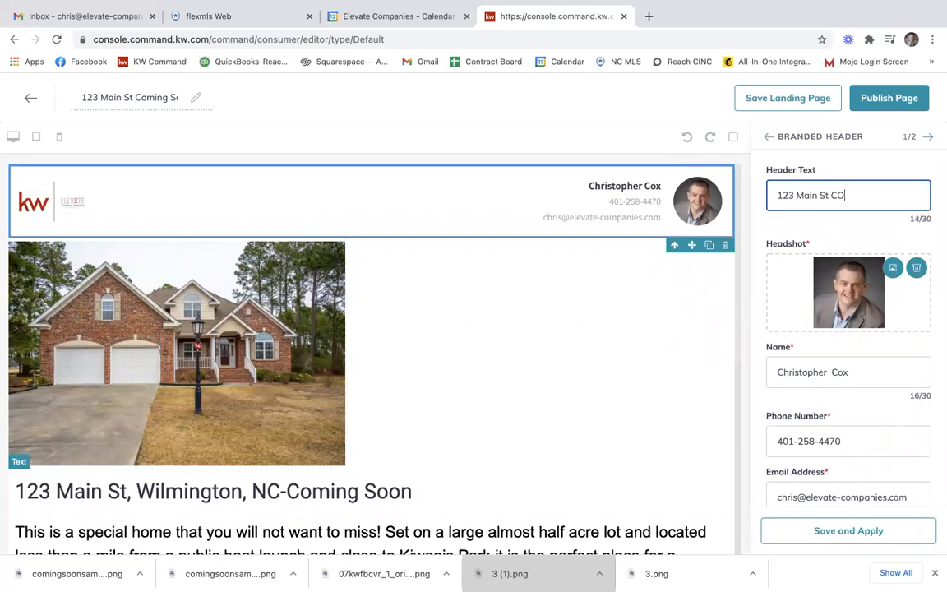
{"action": "type", "text": "MING SOON"}
{"action": "left_click", "coordinate": [821, 531]}
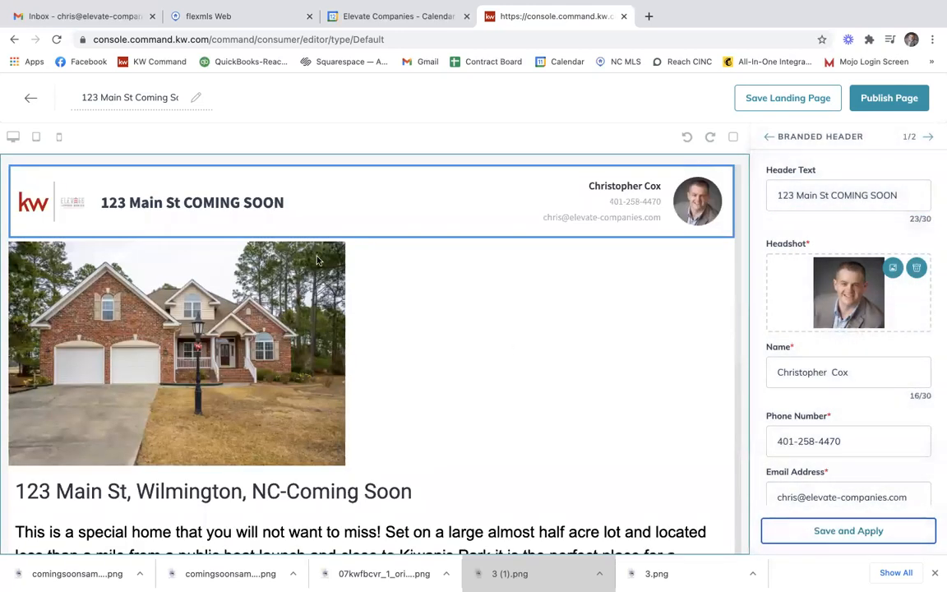
- Change the Lead Form's header text to "WANT MORE INFO?" and apply it
{"action": "left_click", "coordinate": [928, 136]}
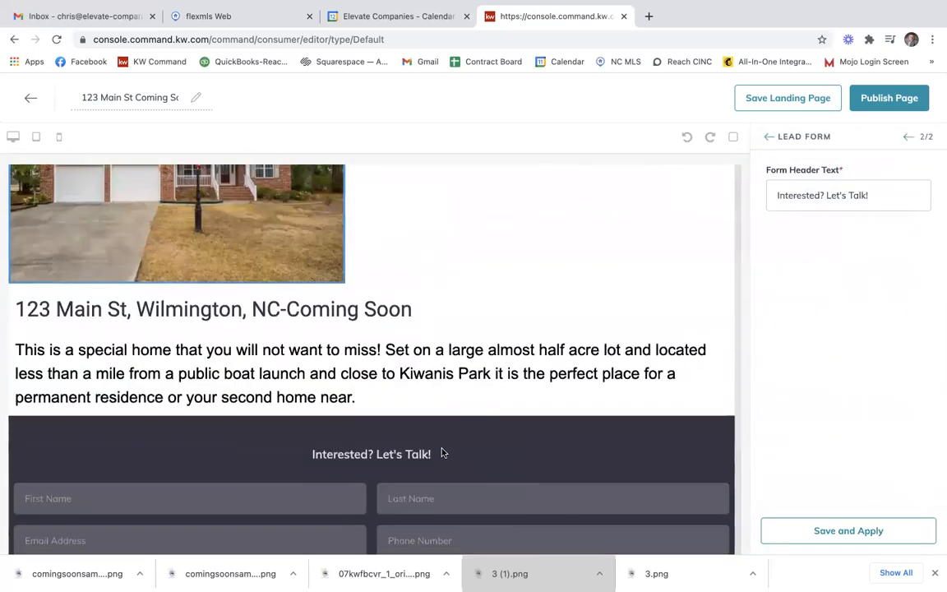
{"action": "left_click", "coordinate": [888, 197]}
{"action": "left_click_drag", "start_coordinate": [887, 198], "coordinate": [735, 191]}
{"action": "type", "text": "W"}
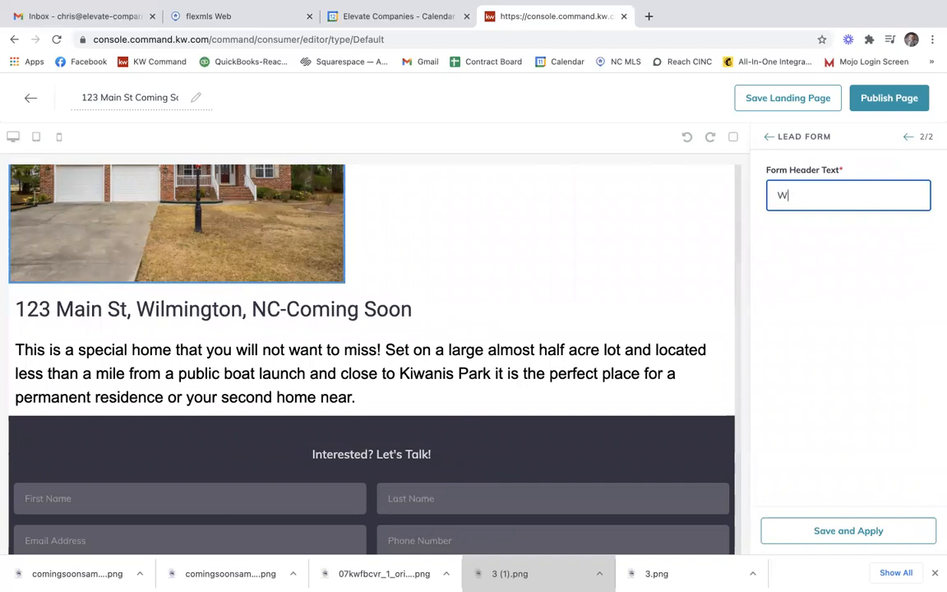
{"action": "type", "text": "ANT MORE INFOR"}
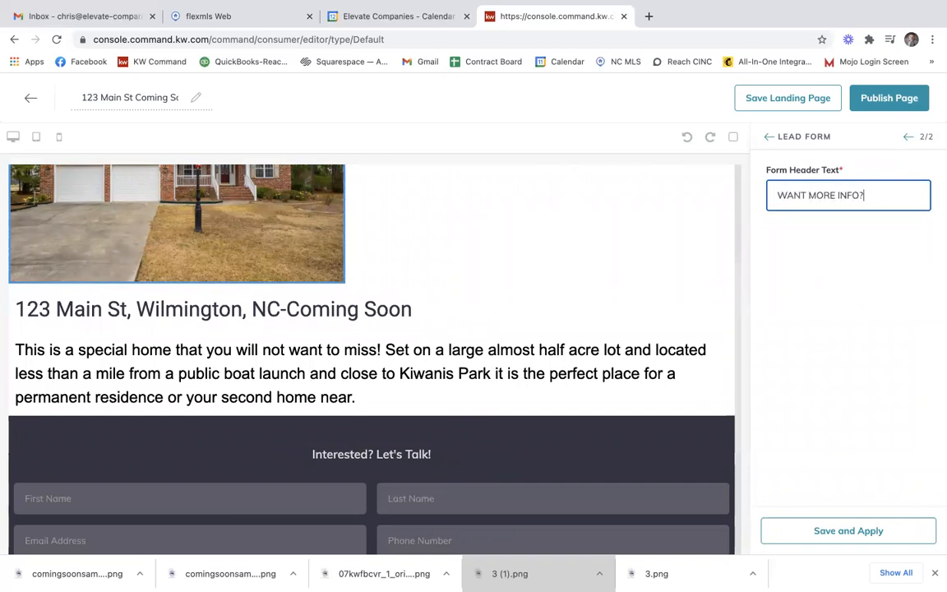
{"action": "left_click", "coordinate": [839, 534]}
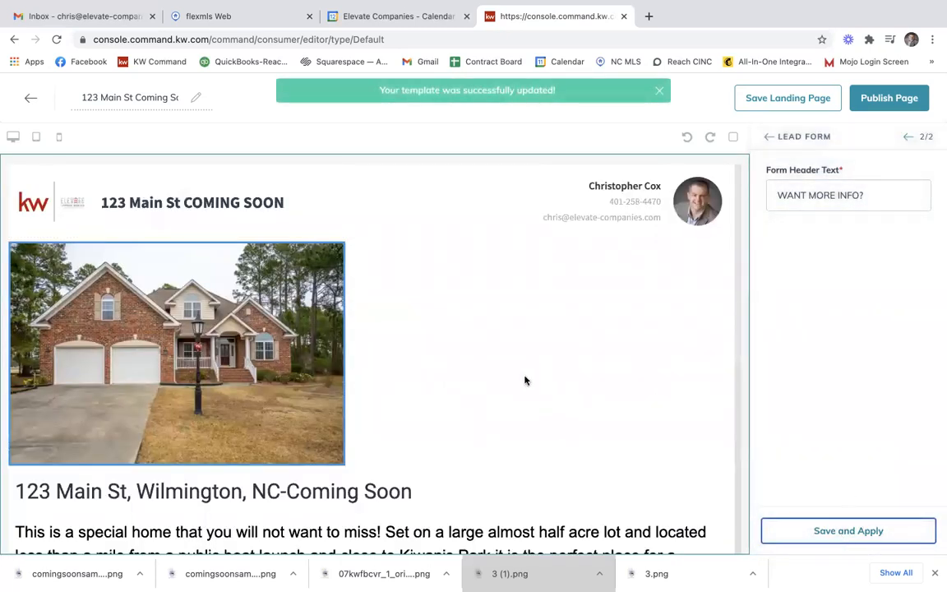
{"action": "scroll", "coordinate": [524, 376], "scroll_direction": "down", "scroll_amount": 5}
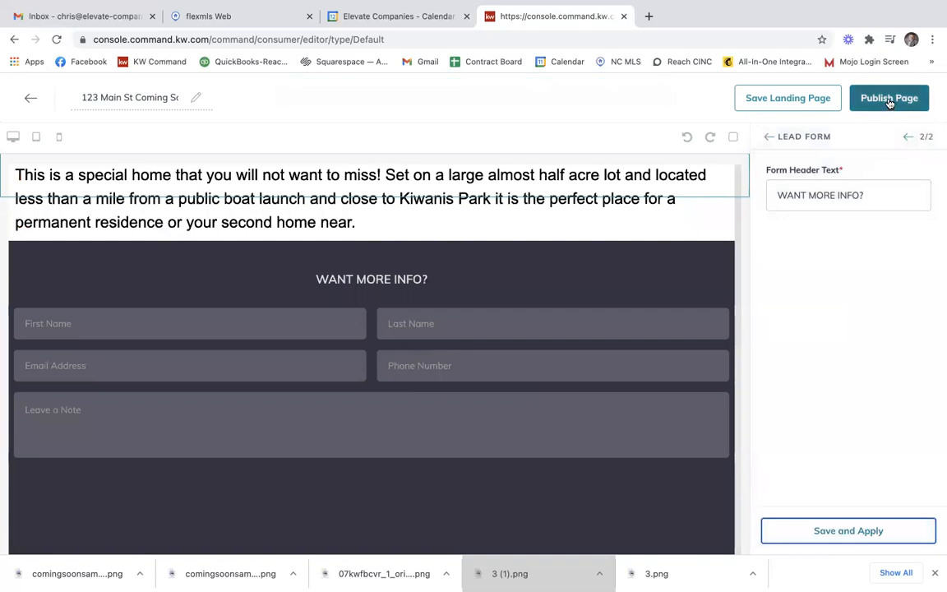
- Publish the landing page and open its live link from the list of landing pages
{"action": "left_click", "coordinate": [798, 100]}
{"action": "left_click", "coordinate": [650, 223]}
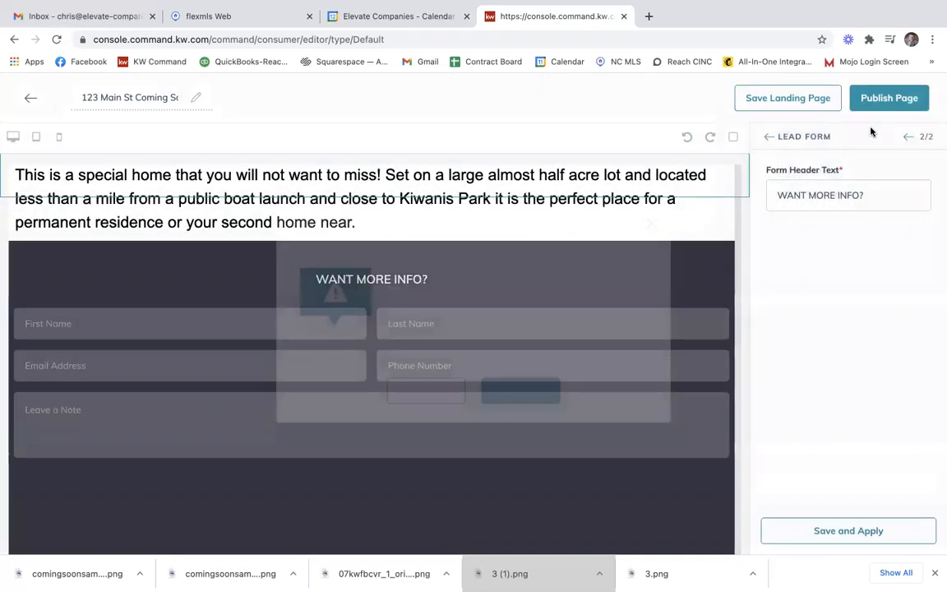
{"action": "left_click", "coordinate": [885, 104]}
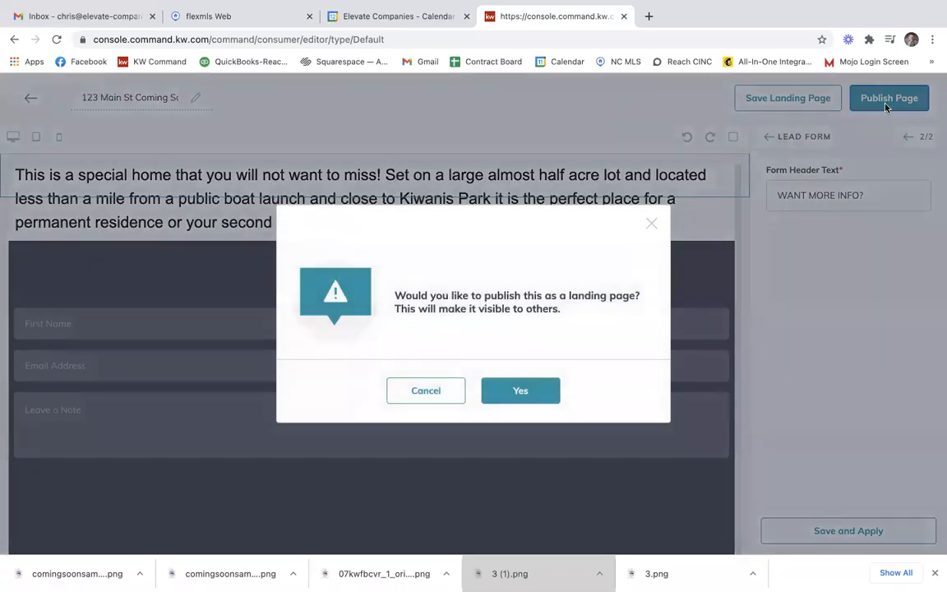
{"action": "left_click", "coordinate": [526, 390]}
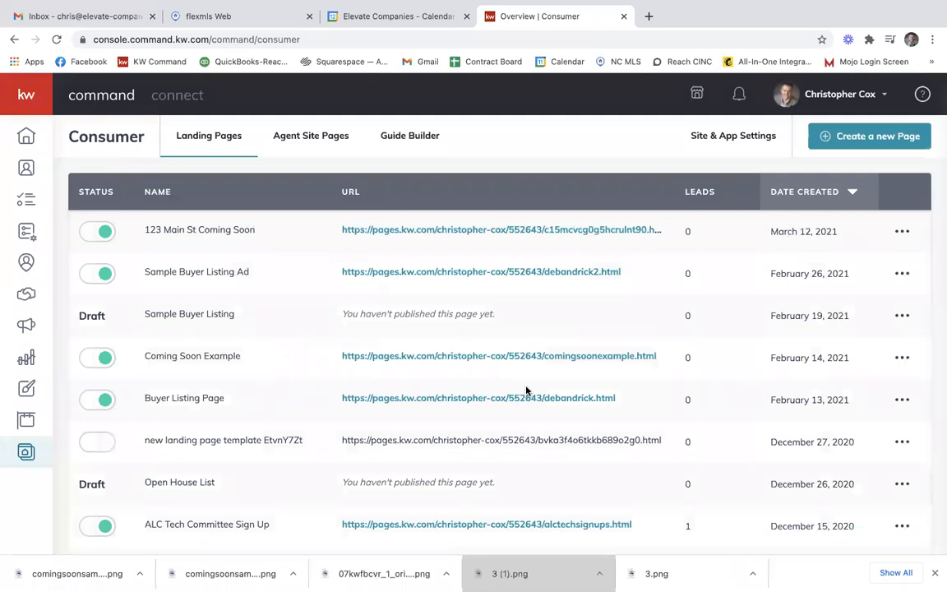
{"action": "left_click", "coordinate": [445, 230]}
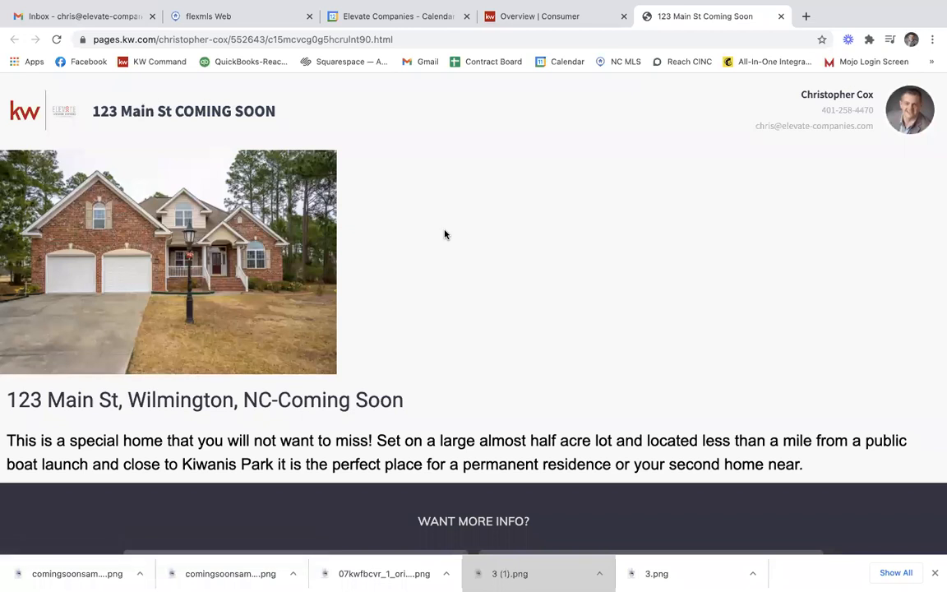
- Look over the published landing page down to its lead form and return to the list of landing pages
{"action": "scroll", "coordinate": [445, 235], "scroll_direction": "down", "scroll_amount": 3}
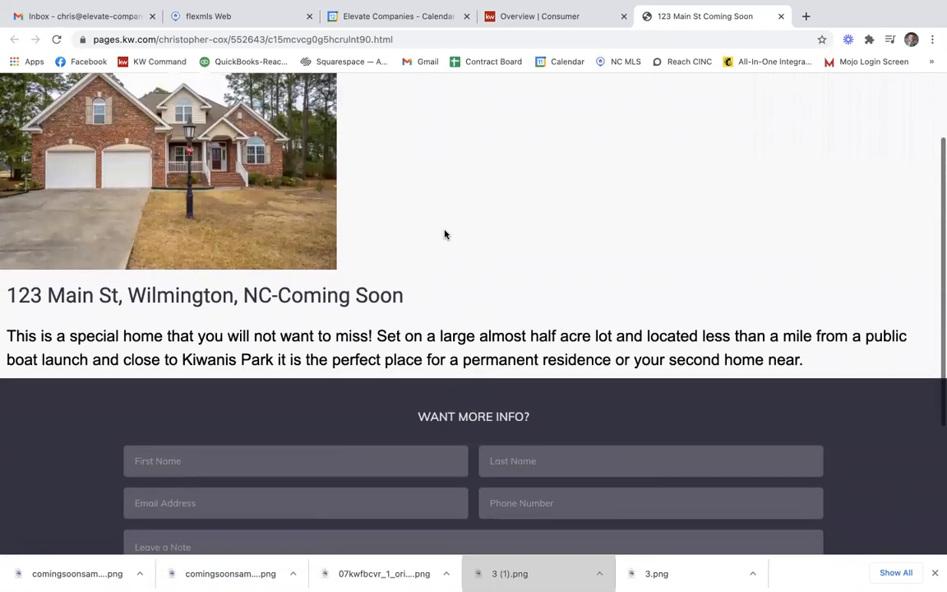
{"action": "scroll", "coordinate": [518, 243], "scroll_direction": "up", "scroll_amount": 3}
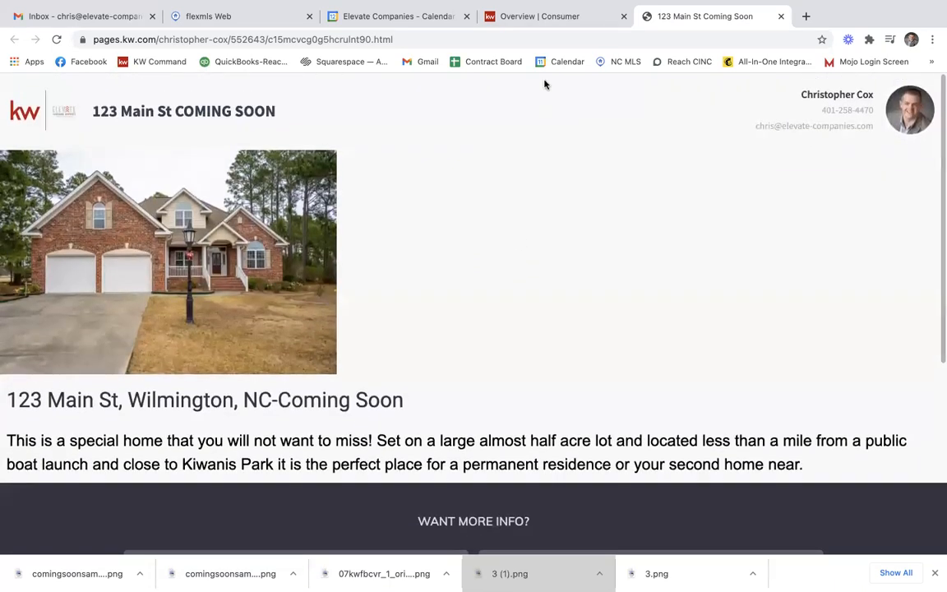
{"action": "left_click", "coordinate": [567, 18]}
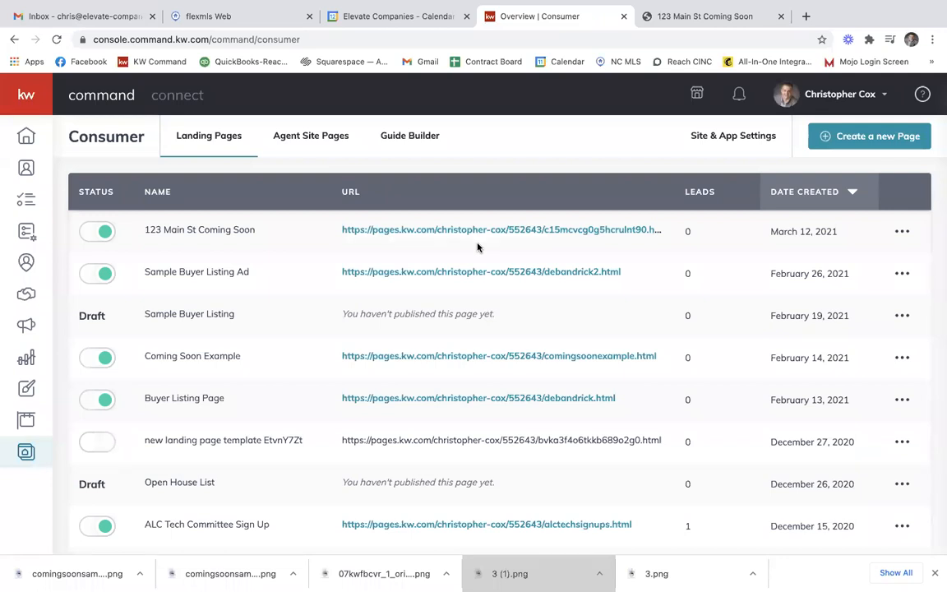
- Create a new paid Social Ad campaign named with the property's street address followed by "COMING SOON"
{"action": "left_click", "coordinate": [25, 327]}
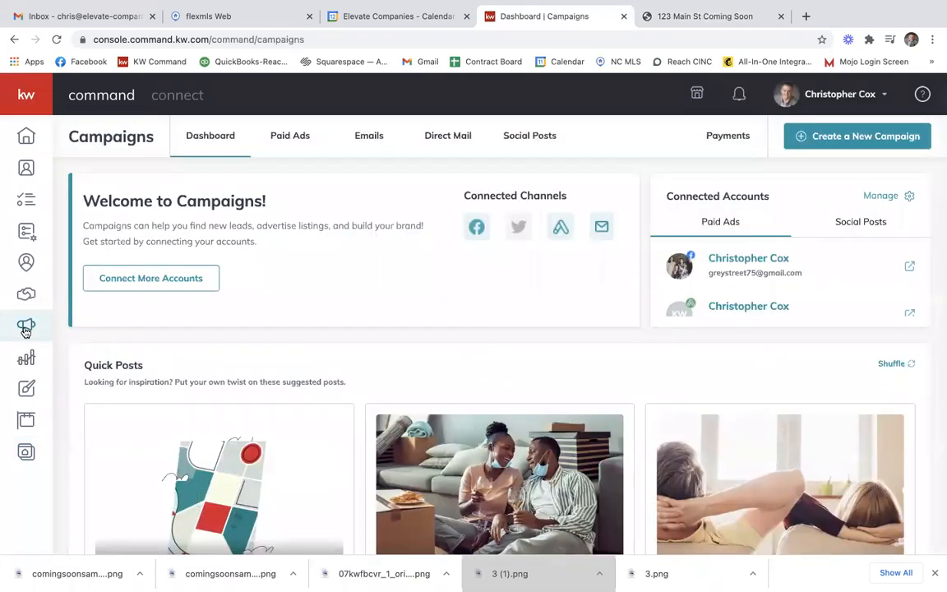
{"action": "left_click", "coordinate": [865, 138]}
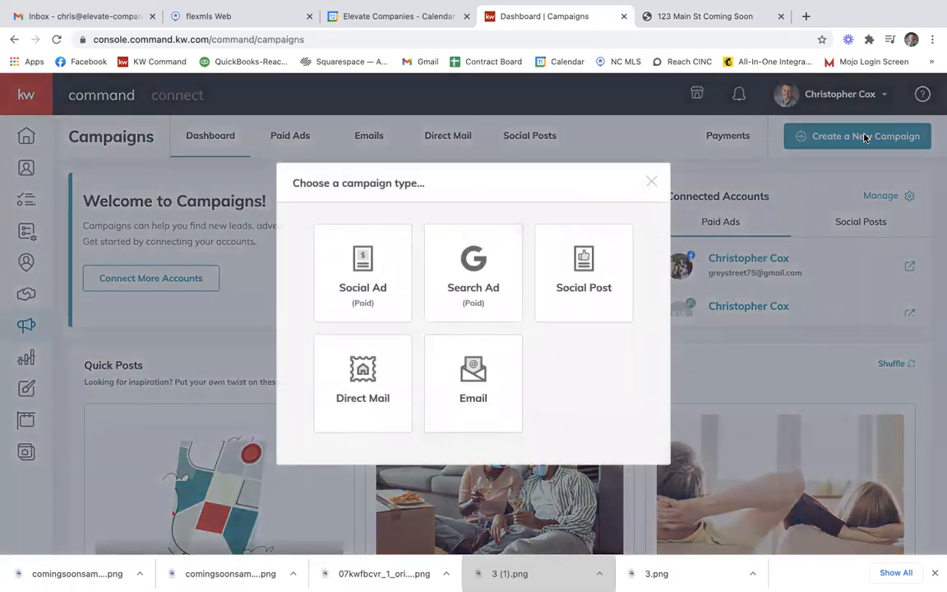
{"action": "left_click", "coordinate": [378, 281]}
{"action": "left_click", "coordinate": [419, 145]}
{"action": "type", "text": "123 MAI"}
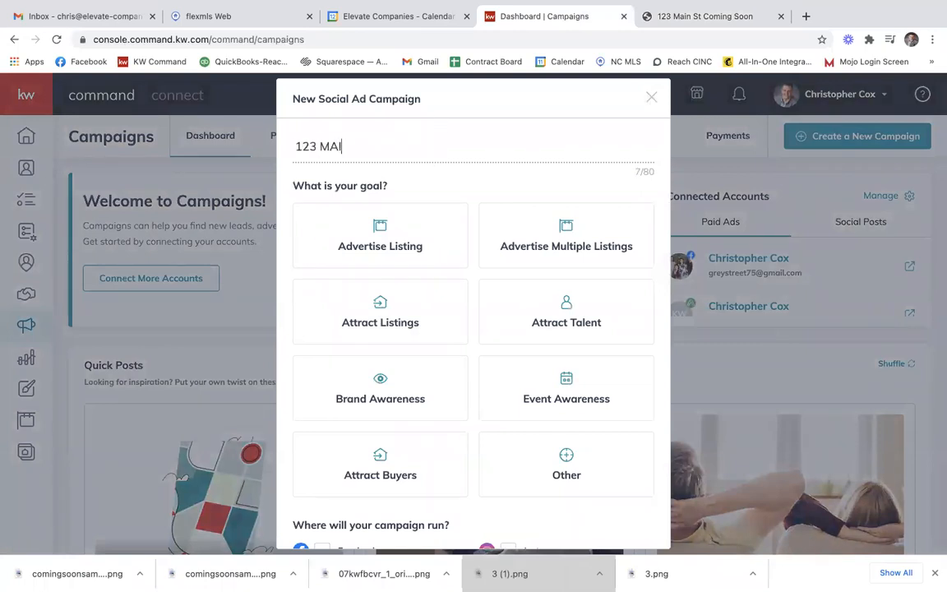
{"action": "type", "text": "N ST COMOING S"}
{"action": "key", "text": "BackSpace"}
{"action": "key", "text": "BackSpace"}
{"action": "key", "text": "BackSpace"}
{"action": "key", "text": "BackSpace"}
{"action": "key", "text": "BackSpace"}
{"action": "type", "text": "ING SOON"}
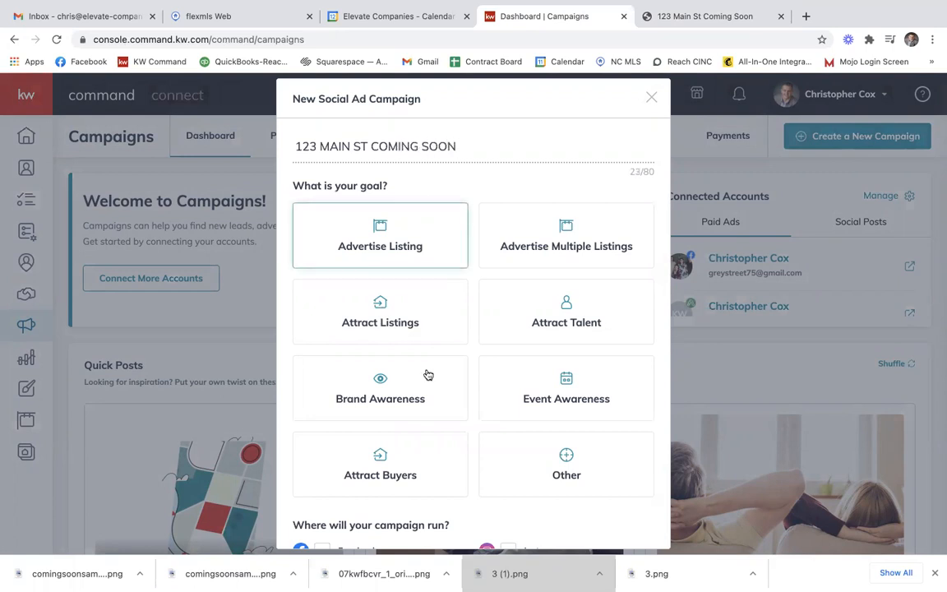
- Set the campaign goal to Attract Buyers with Facebook as the only channel, and proceed to the campaign setup
{"action": "left_click", "coordinate": [380, 458]}
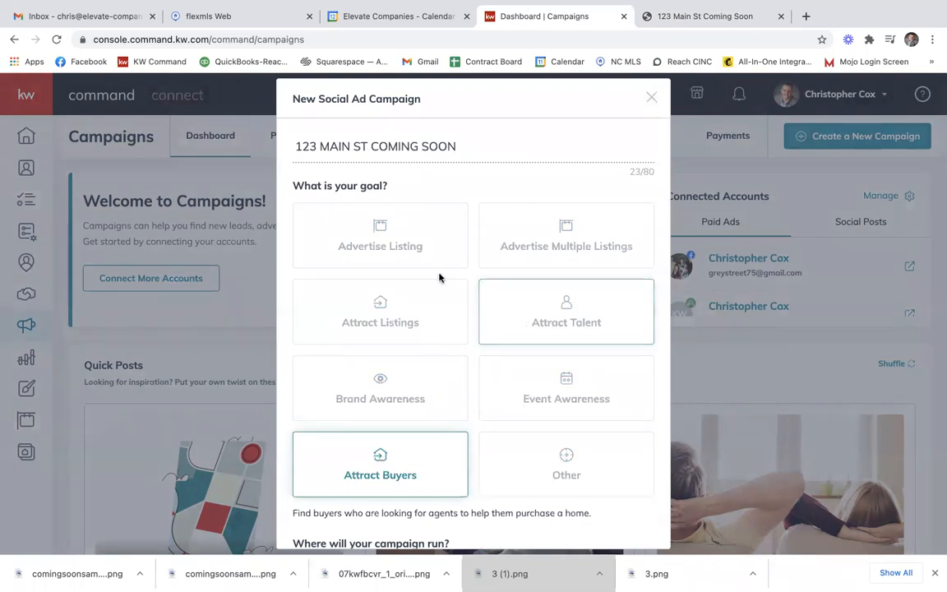
{"action": "scroll", "coordinate": [439, 278], "scroll_direction": "down", "scroll_amount": 2}
{"action": "scroll", "coordinate": [423, 334], "scroll_direction": "down", "scroll_amount": 2}
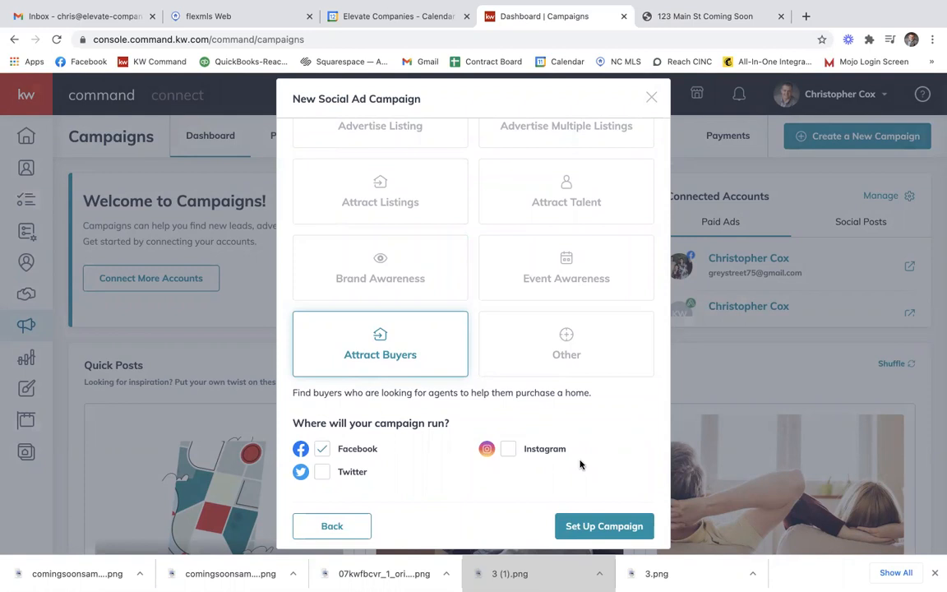
{"action": "left_click", "coordinate": [601, 526]}
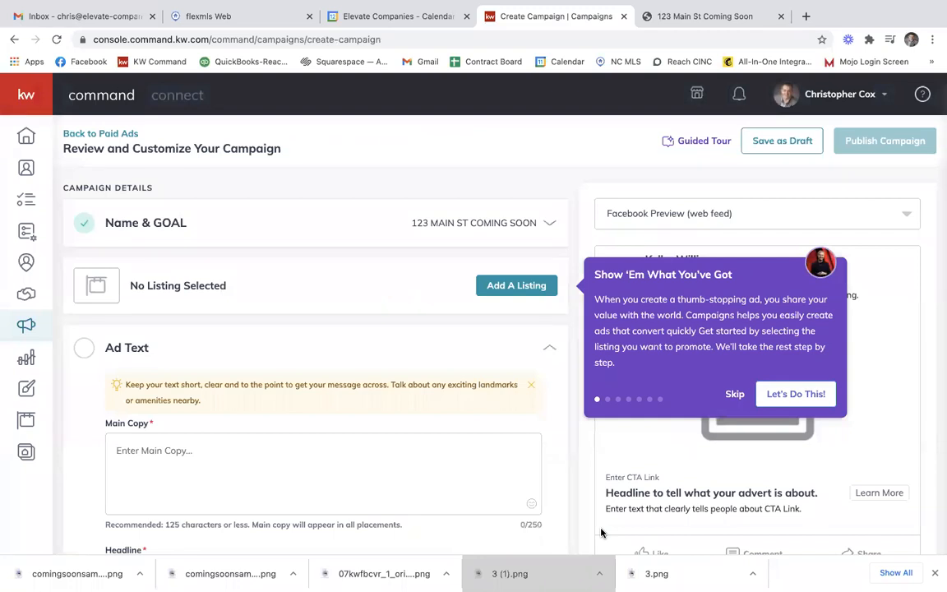
- Skip the guided tour and fill the ad's main copy with the property description, ending it at "the perfect place for a permanent residence."
{"action": "left_click", "coordinate": [735, 396]}
{"action": "left_click", "coordinate": [231, 454]}
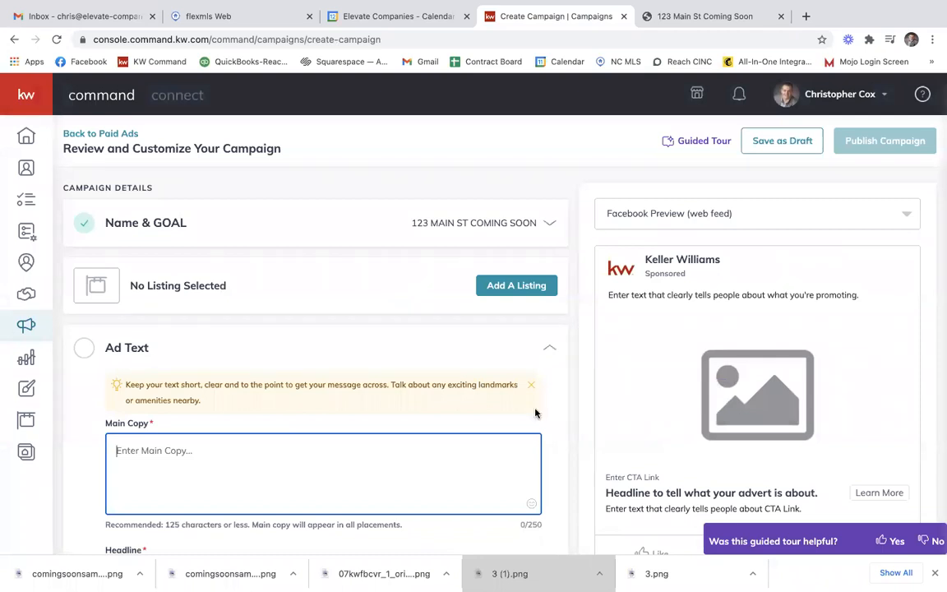
{"action": "left_click_drag", "start_coordinate": [604, 297], "coordinate": [852, 305]}
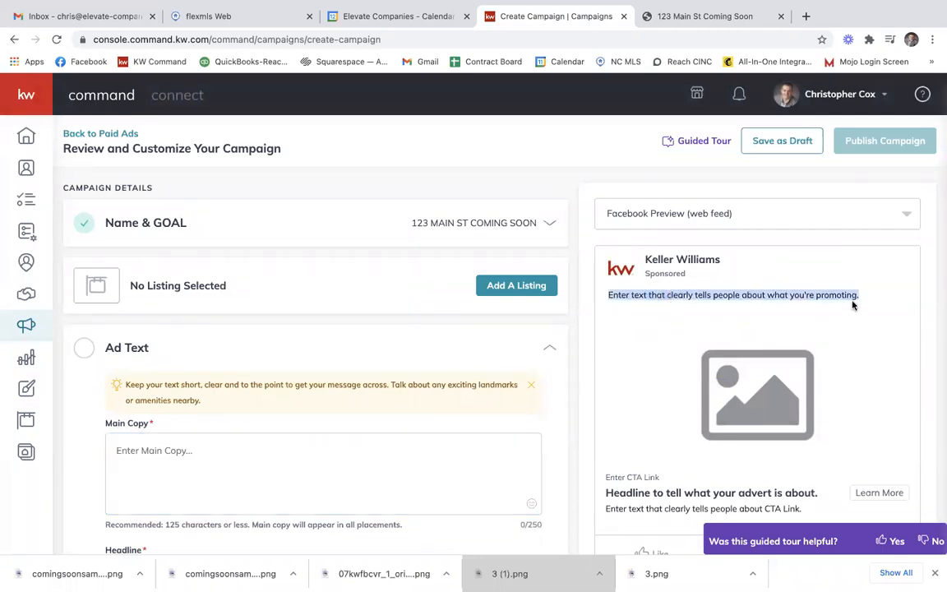
{"action": "left_click", "coordinate": [402, 458]}
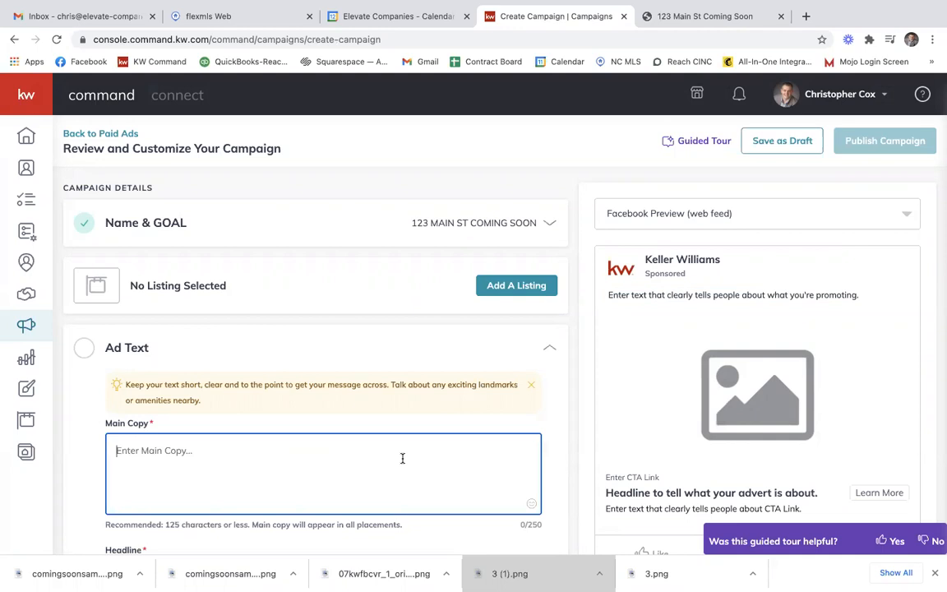
{"action": "type", "text": "This is a special home that you will not want to miss! Set on a large almost half acre lot and located less than a mile from a public boat launch and close to Kiwanis Park it is the perfect place for a permanent residence or your second home near"}
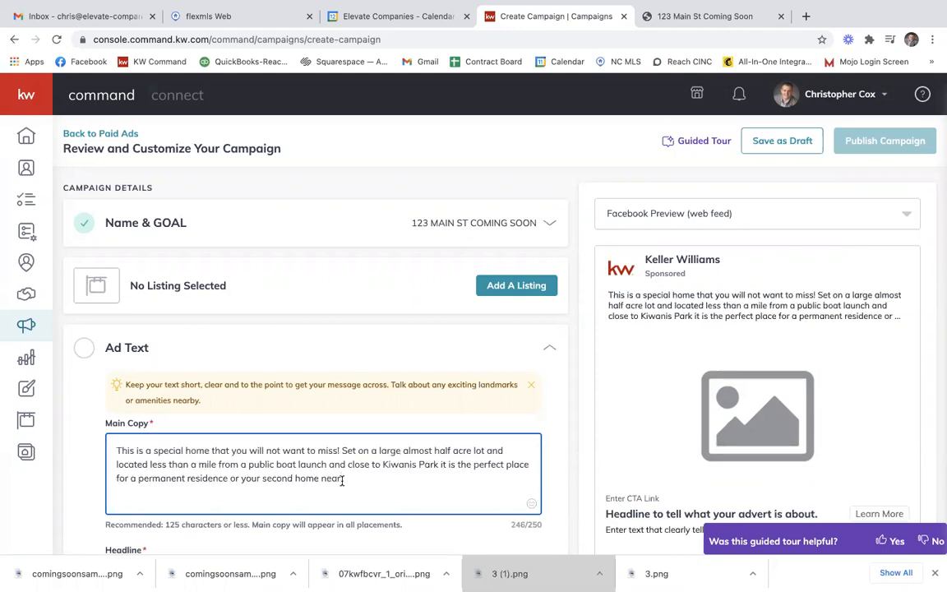
{"action": "key", "text": "BackSpace"}
{"action": "key", "text": "BackSpace"}
{"action": "key", "text": "BackSpace"}
{"action": "key", "text": "BackSpace"}
{"action": "key", "text": "BackSpace"}
{"action": "key", "text": "BackSpace"}
{"action": "key", "text": "BackSpace"}
{"action": "key", "text": "BackSpace"}
{"action": "key", "text": "BackSpace"}
{"action": "key", "text": "BackSpace"}
{"action": "key", "text": "BackSpace"}
{"action": "key", "text": "BackSpace"}
{"action": "key", "text": "BackSpace"}
{"action": "key", "text": "BackSpace"}
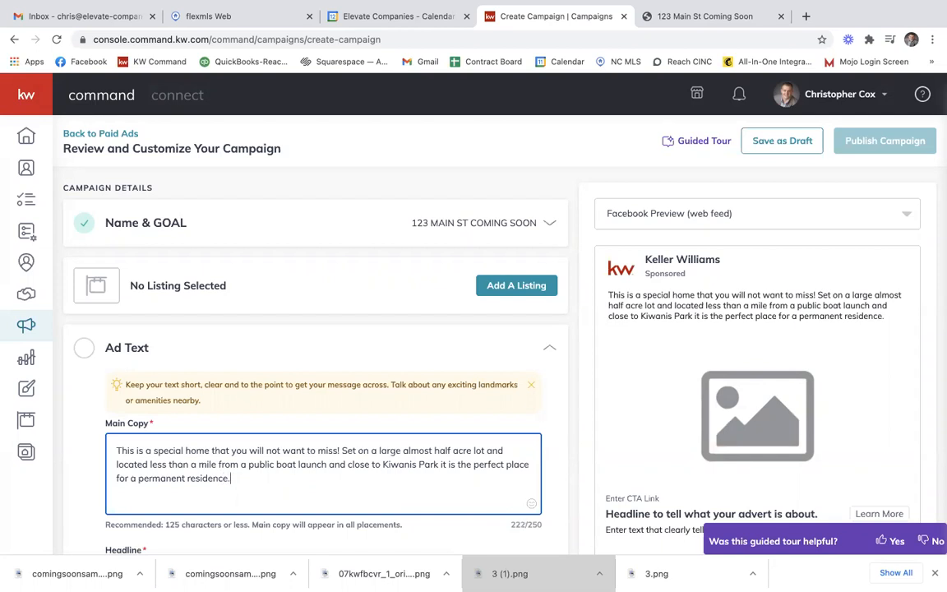
- Enter "Coming Soon in Avendale- $249,900" as the ad headline
{"action": "scroll", "coordinate": [509, 381], "scroll_direction": "down", "scroll_amount": 2}
{"action": "left_click", "coordinate": [278, 478]}
{"action": "type", "text": "Coming Soon in"}
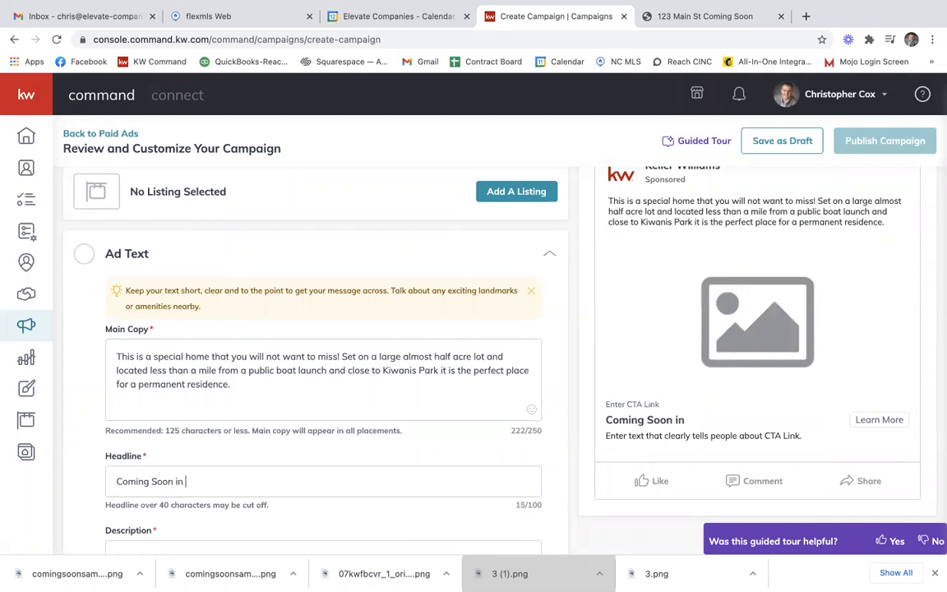
{"action": "type", "text": "Avenda"}
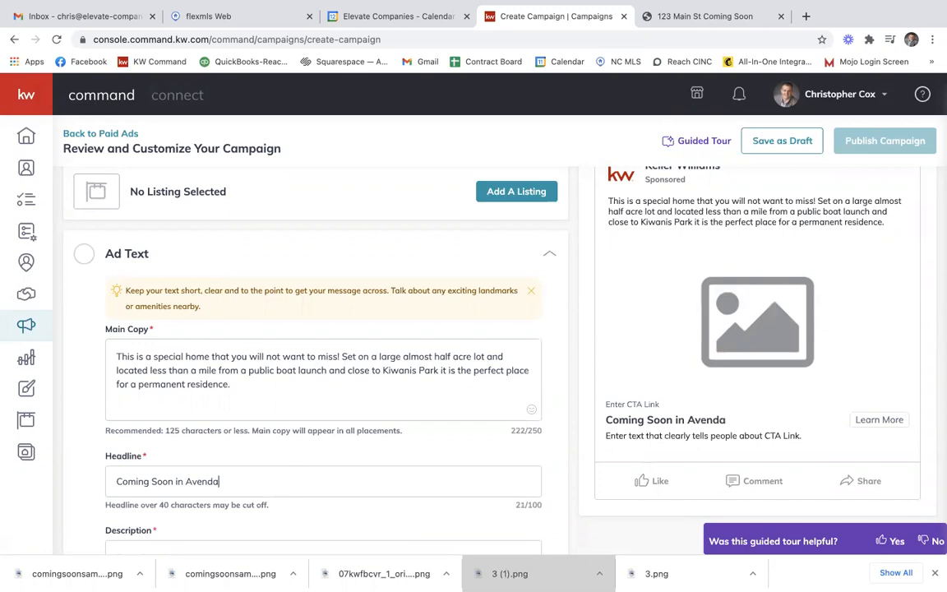
{"action": "type", "text": "le- $249,900"}
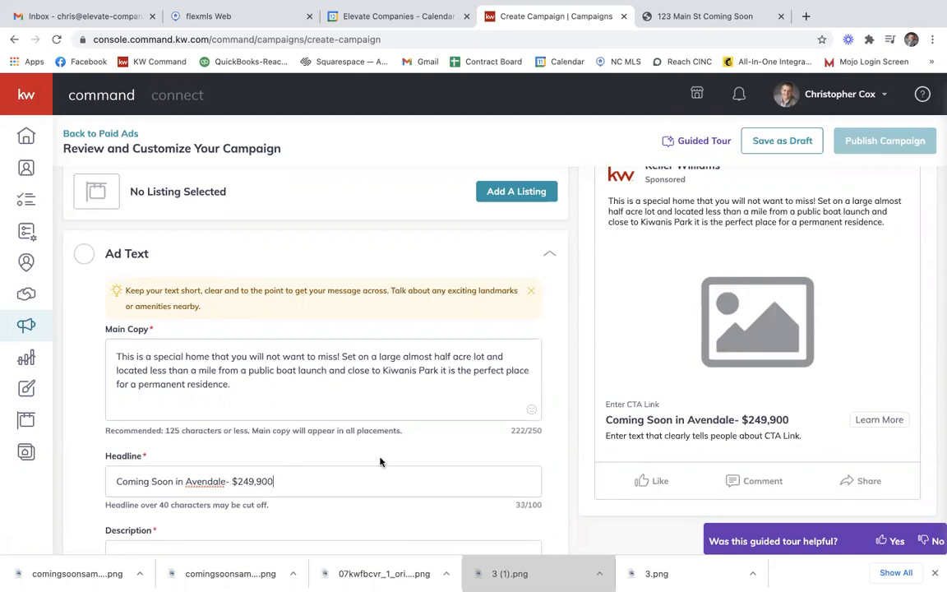
- Enter the ad description "Coming Soon a new listing in Avendale. Check out some details by hitting learn more." and save the ad text
{"action": "scroll", "coordinate": [368, 444], "scroll_direction": "down", "scroll_amount": 3}
{"action": "left_click", "coordinate": [329, 435]}
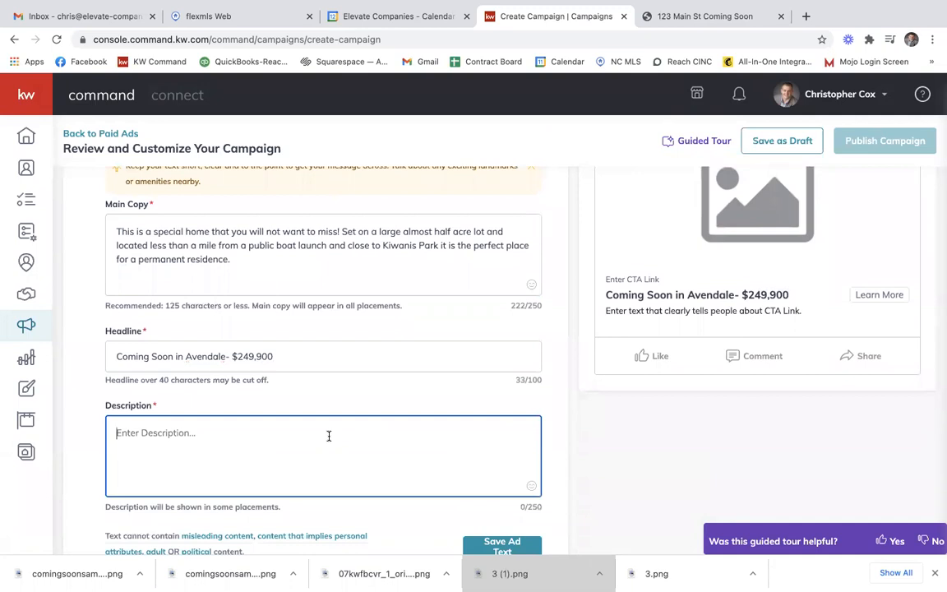
{"action": "type", "text": "Coming "}
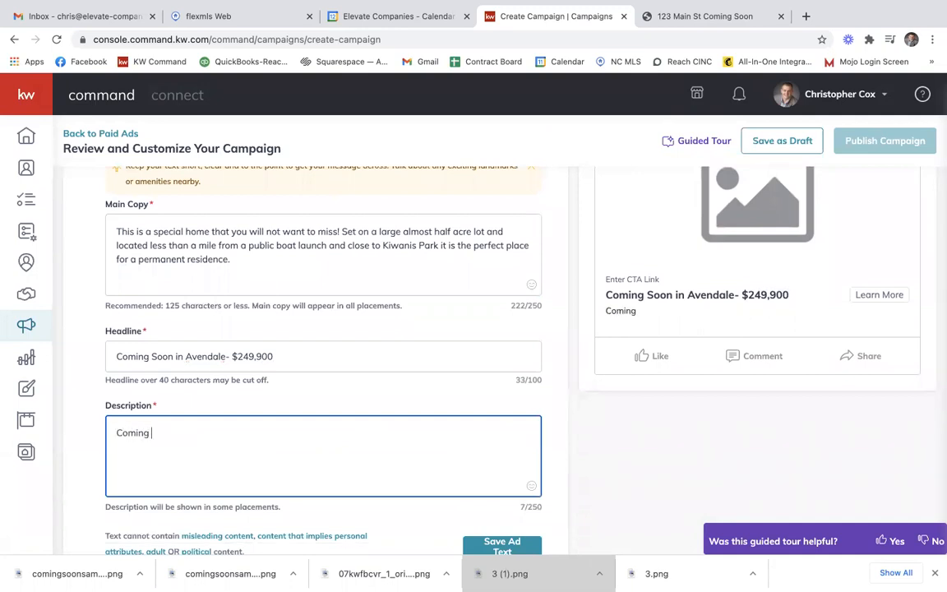
{"action": "type", "text": "Soon a ne"}
{"action": "type", "text": "w listing in A"}
{"action": "type", "text": "vendale.  C"}
{"action": "type", "text": "heck ot"}
{"action": "type", "text": "ou"}
{"action": "type", "text": " som"}
{"action": "type", "text": "e details"}
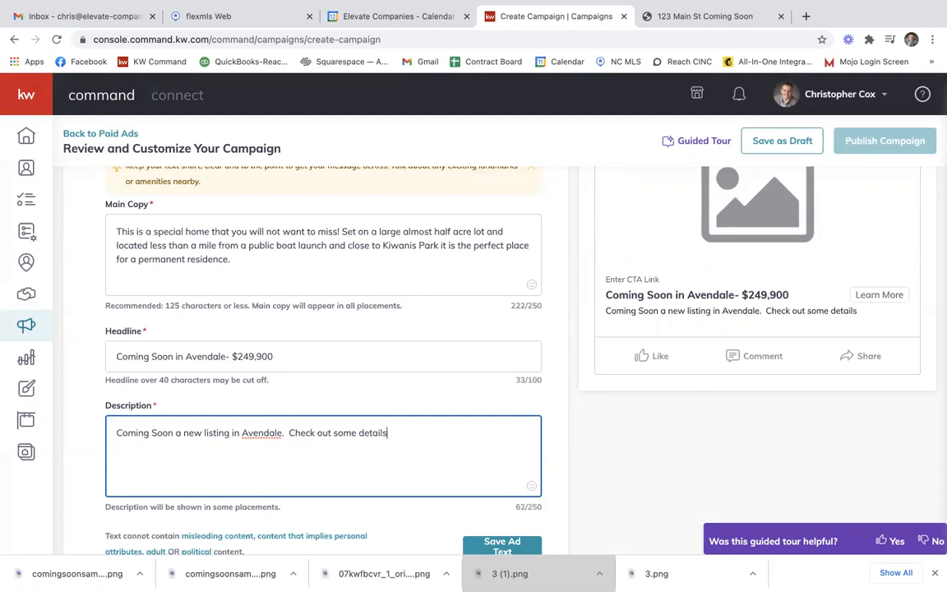
{"action": "type", "text": "."}
{"action": "key", "text": "BackSpace"}
{"action": "type", "text": "by hitting learn more."}
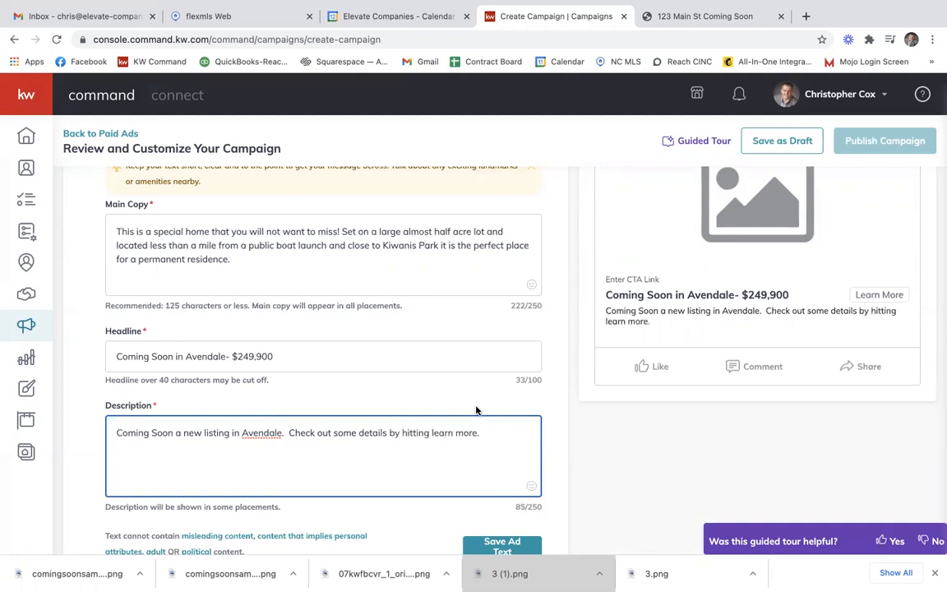
{"action": "scroll", "coordinate": [460, 411], "scroll_direction": "down", "scroll_amount": 1}
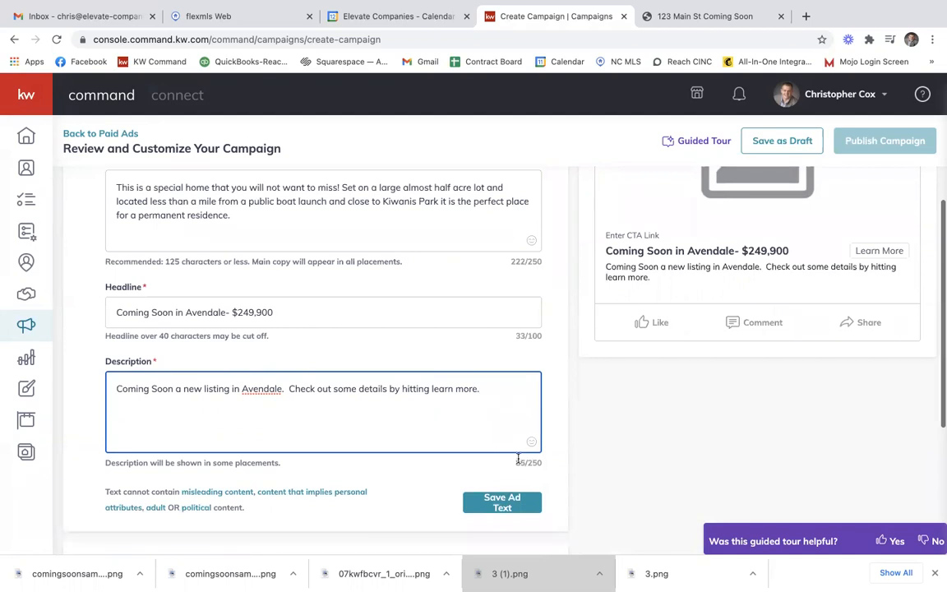
{"action": "left_click", "coordinate": [503, 502]}
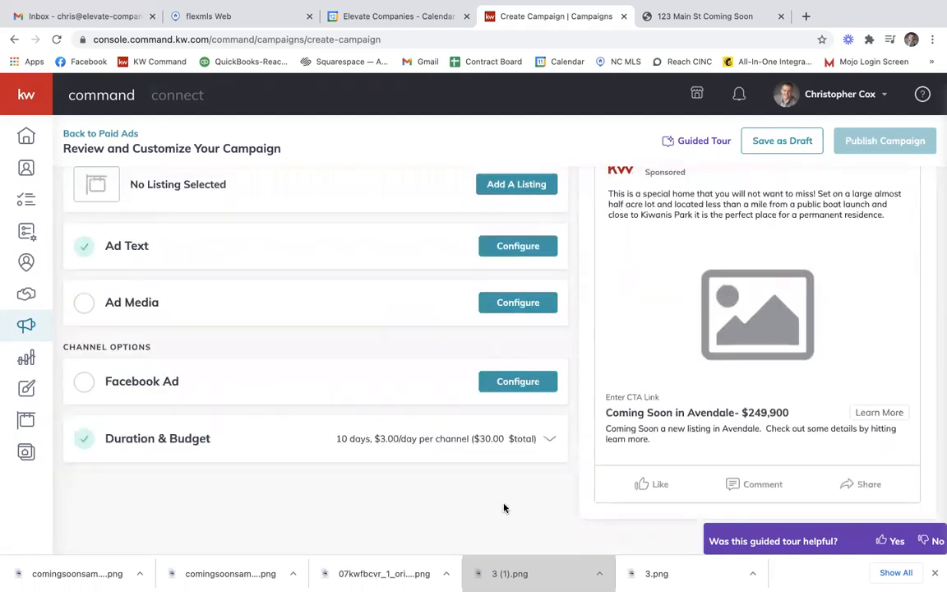
- Configure the ad media to use the "Coming Soon Sample" design from the design library as the campaign image
{"action": "left_click", "coordinate": [518, 302]}
{"action": "scroll", "coordinate": [517, 306], "scroll_direction": "down", "scroll_amount": 2}
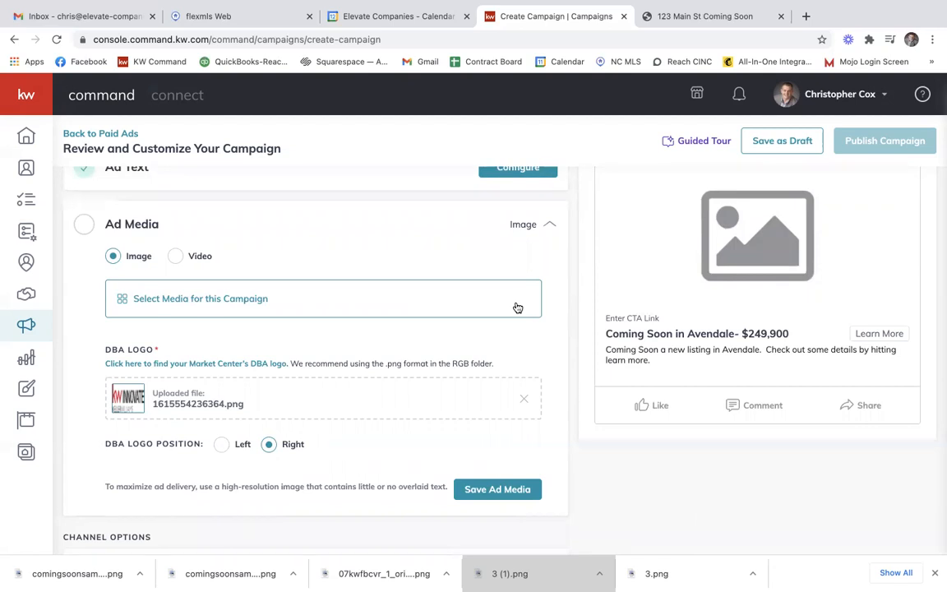
{"action": "left_click", "coordinate": [192, 299]}
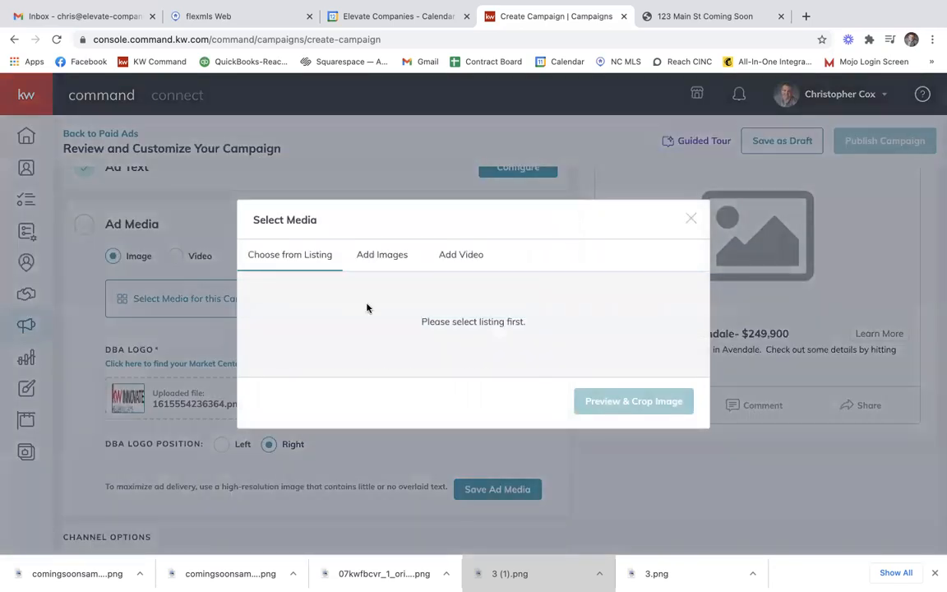
{"action": "left_click", "coordinate": [382, 256]}
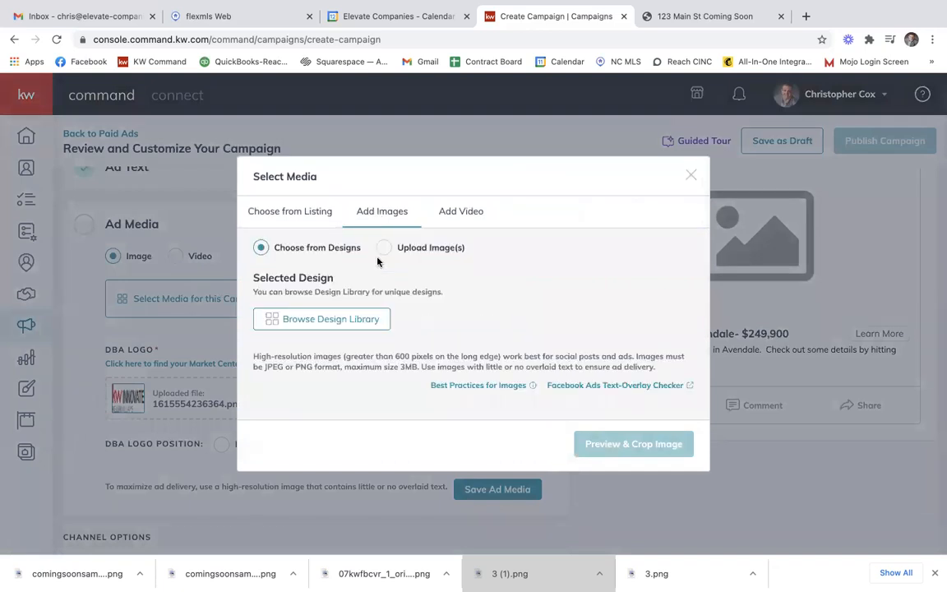
{"action": "left_click", "coordinate": [342, 321]}
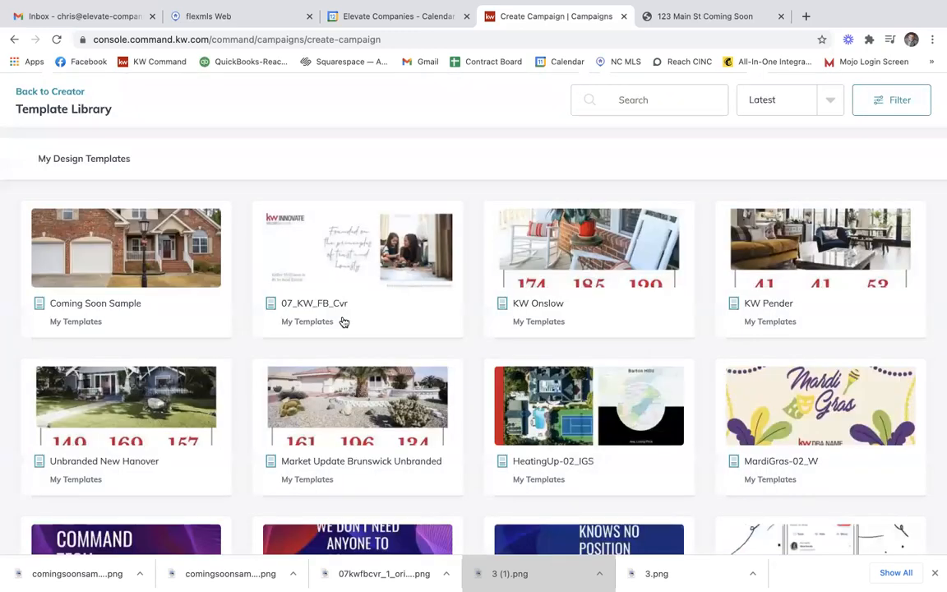
{"action": "left_click", "coordinate": [108, 253]}
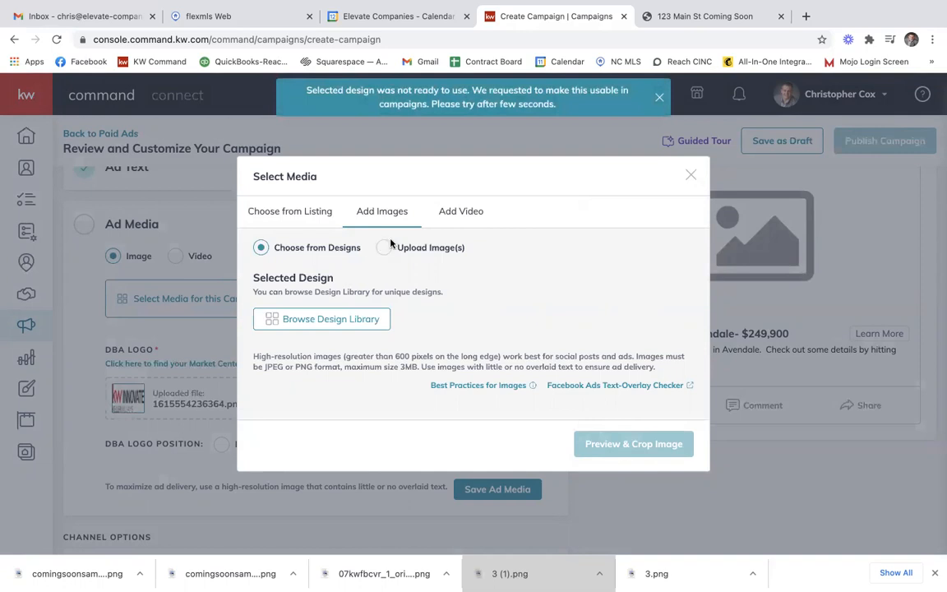
{"action": "left_click", "coordinate": [330, 319]}
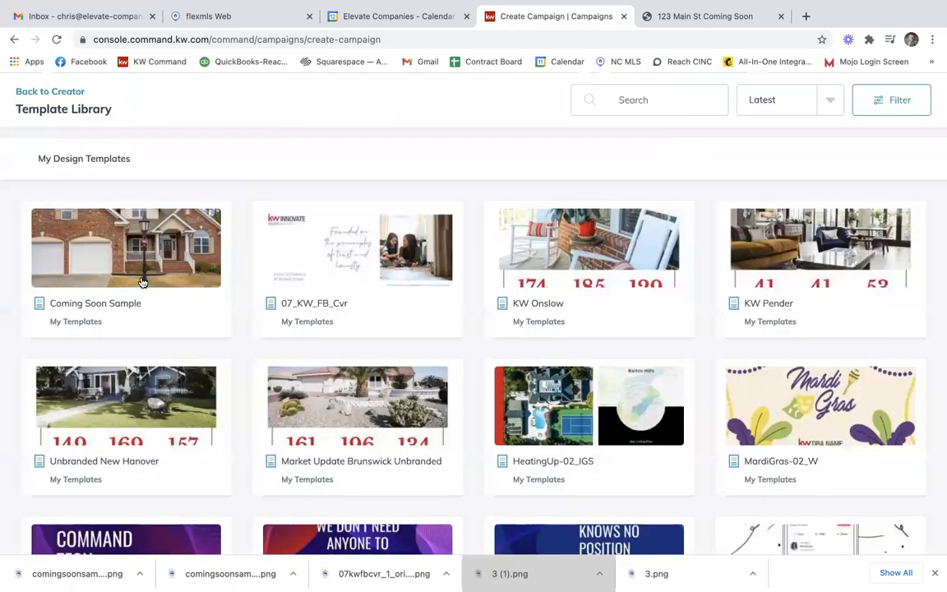
{"action": "left_click", "coordinate": [129, 254]}
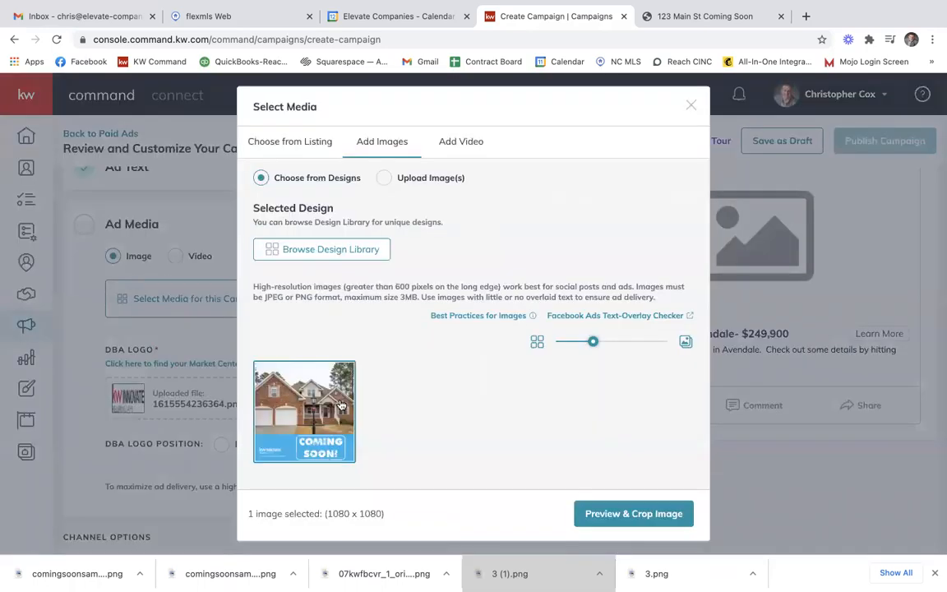
- Crop the selected design to the Square (1:1) ratio and save the image to the ad
{"action": "left_click", "coordinate": [630, 517]}
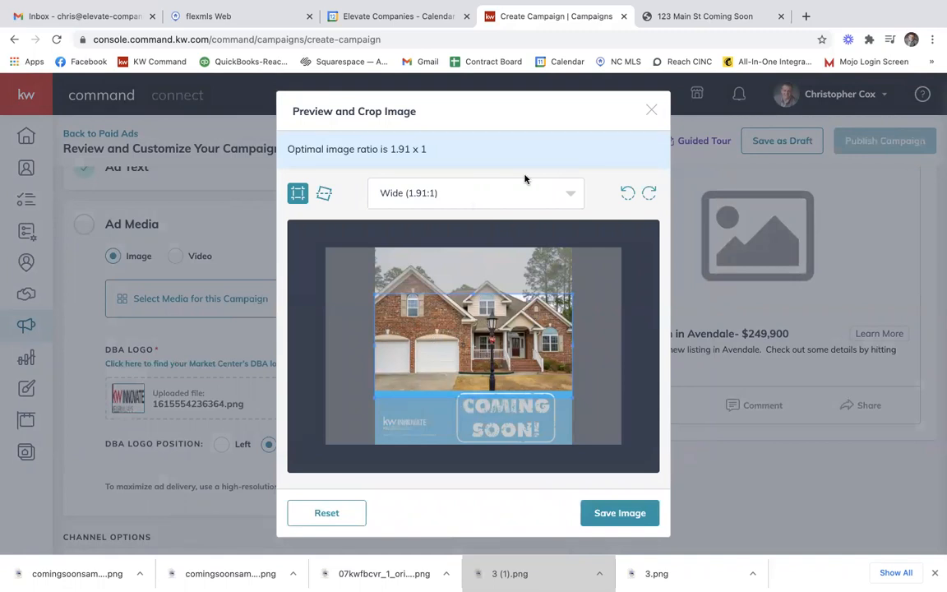
{"action": "left_click", "coordinate": [495, 196]}
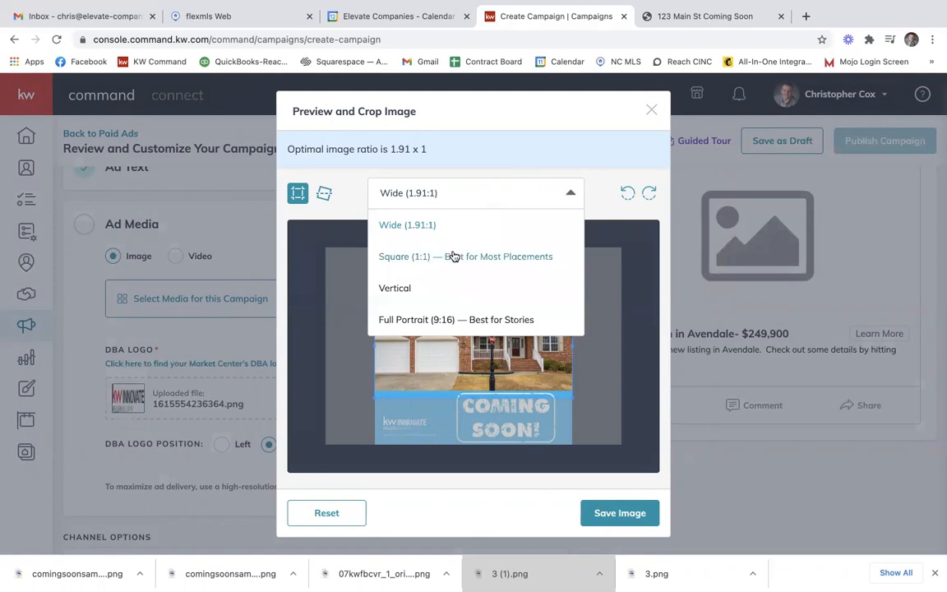
{"action": "left_click", "coordinate": [504, 258]}
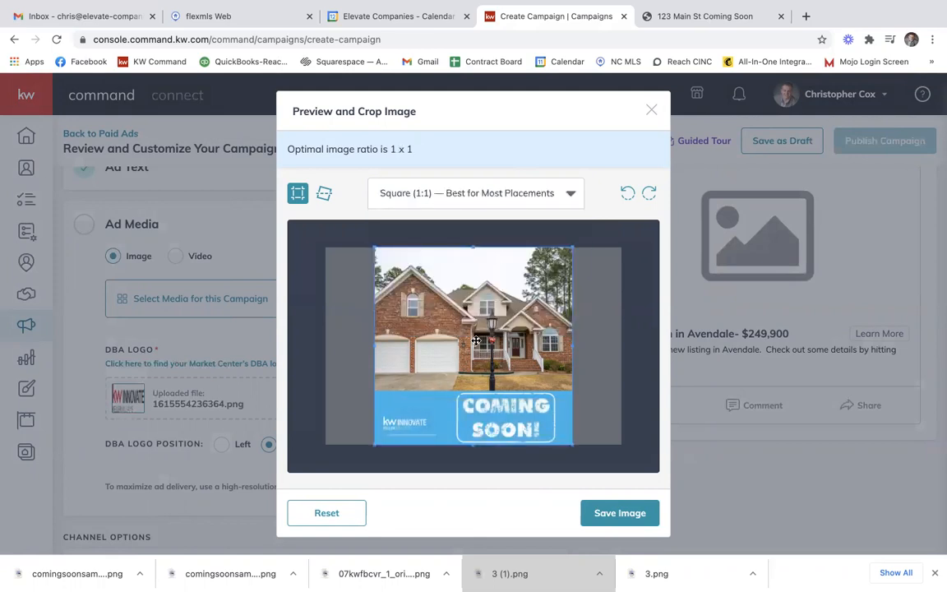
{"action": "left_click", "coordinate": [625, 513]}
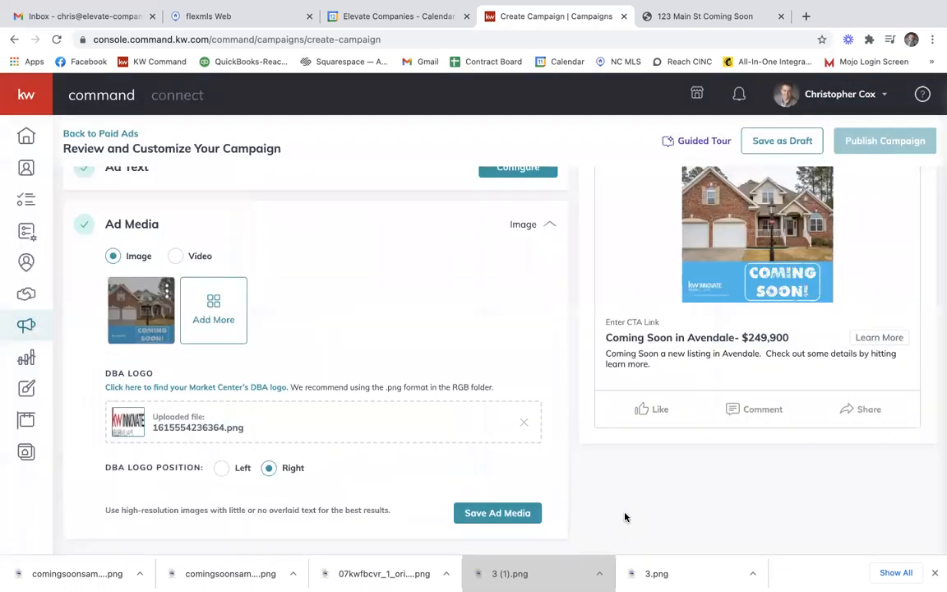
- Switch the ad preview to Facebook Preview (mobile) and review how the ad looks
{"action": "scroll", "coordinate": [852, 485], "scroll_direction": "up", "scroll_amount": 3}
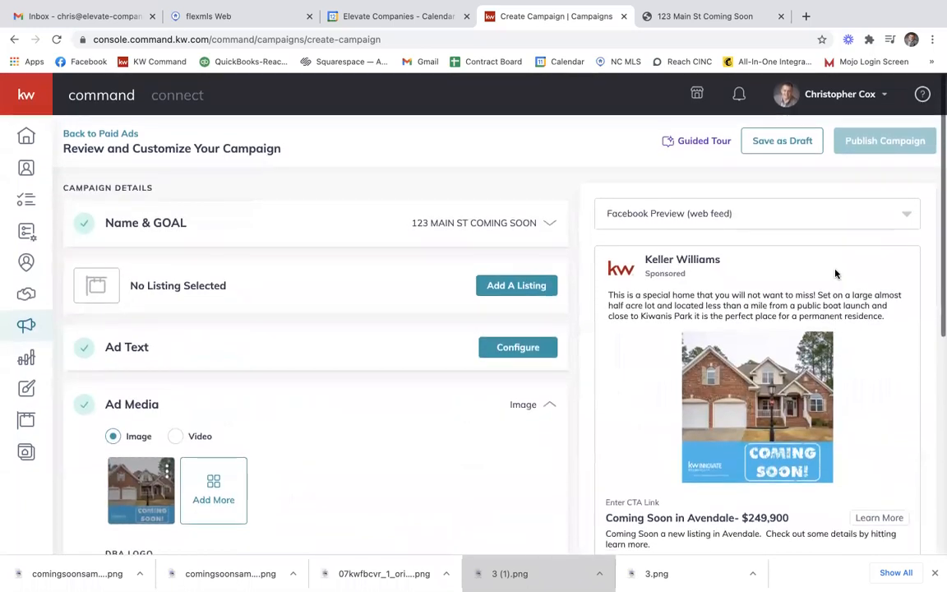
{"action": "left_click", "coordinate": [801, 213]}
{"action": "left_click", "coordinate": [708, 275]}
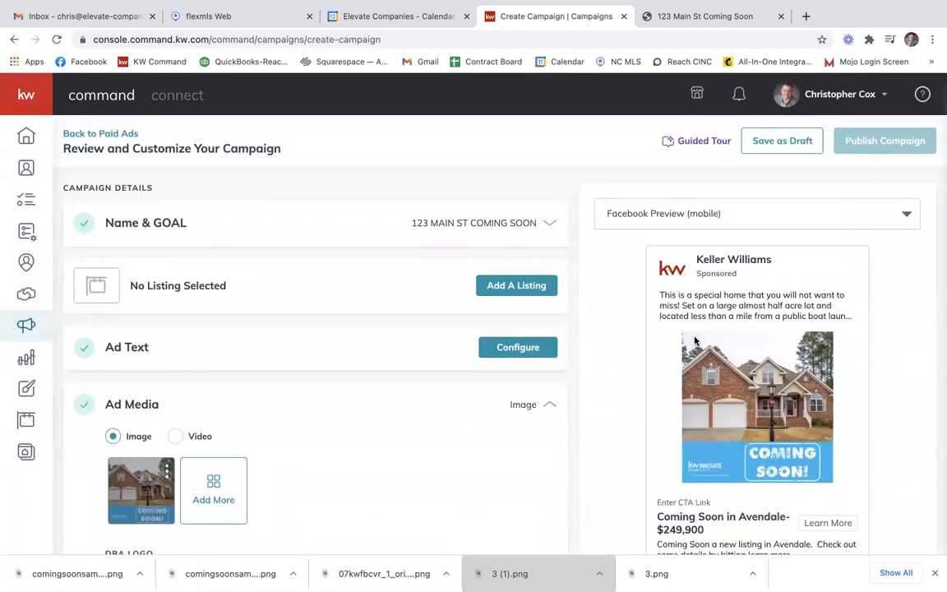
{"action": "scroll", "coordinate": [694, 340], "scroll_direction": "down", "scroll_amount": 1}
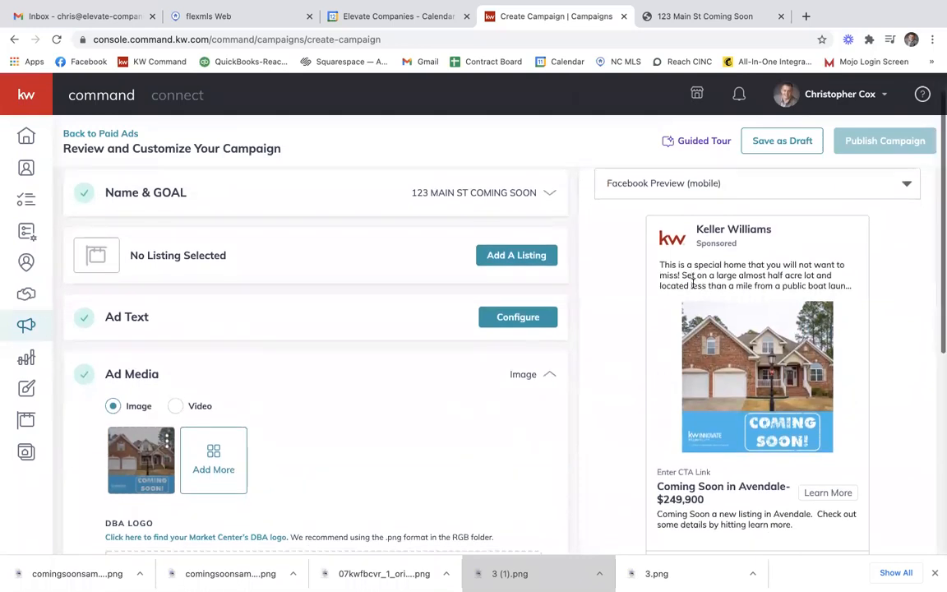
{"action": "scroll", "coordinate": [693, 283], "scroll_direction": "down", "scroll_amount": 2}
- Save the ad media with the uploaded DBA logo positioned on the right
{"action": "scroll", "coordinate": [506, 383], "scroll_direction": "down", "scroll_amount": 5}
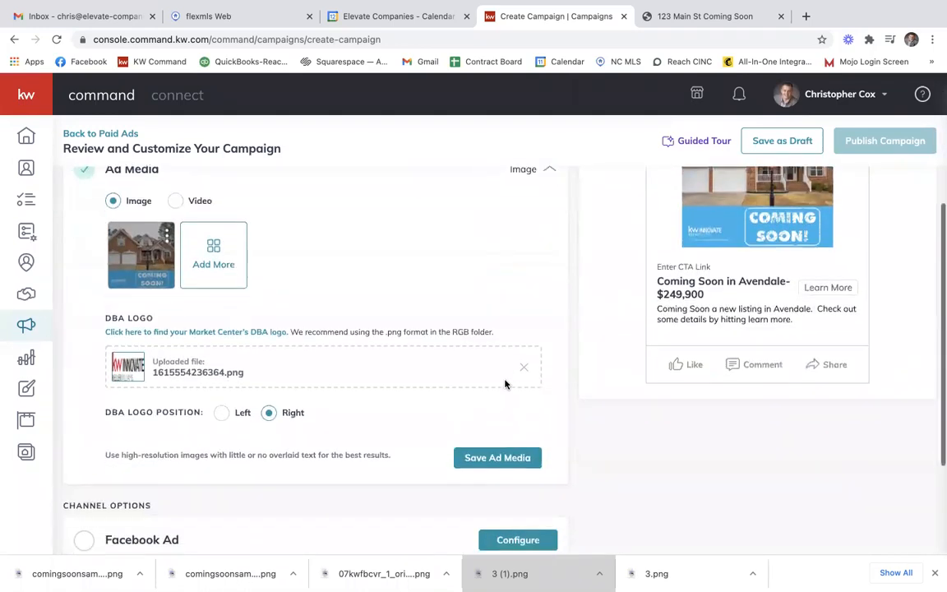
{"action": "scroll", "coordinate": [506, 382], "scroll_direction": "down", "scroll_amount": 2}
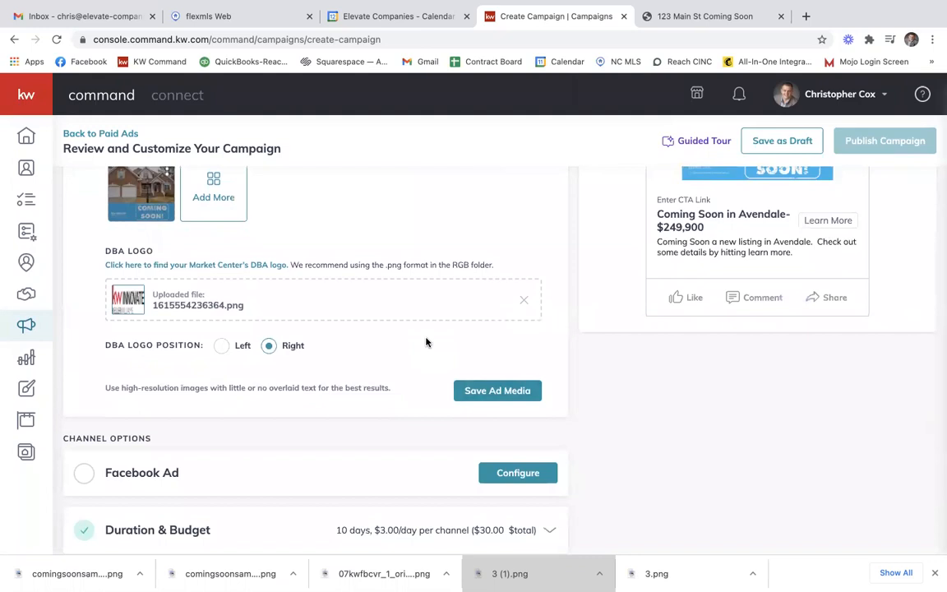
{"action": "scroll", "coordinate": [520, 303], "scroll_direction": "down", "scroll_amount": 1}
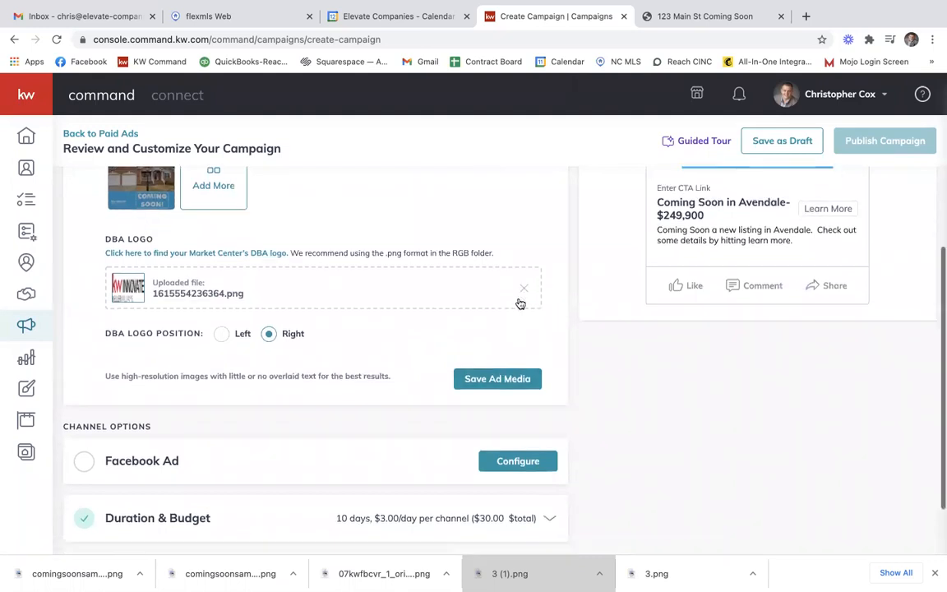
{"action": "left_click", "coordinate": [493, 359]}
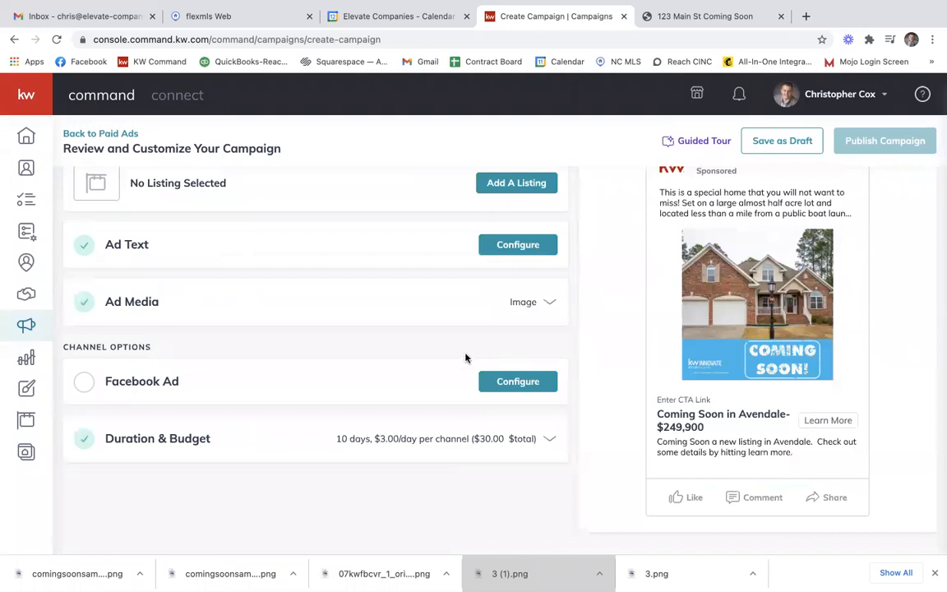
- Configure the Facebook ad to display on the Keller Williams Innovate page
{"action": "left_click", "coordinate": [518, 382]}
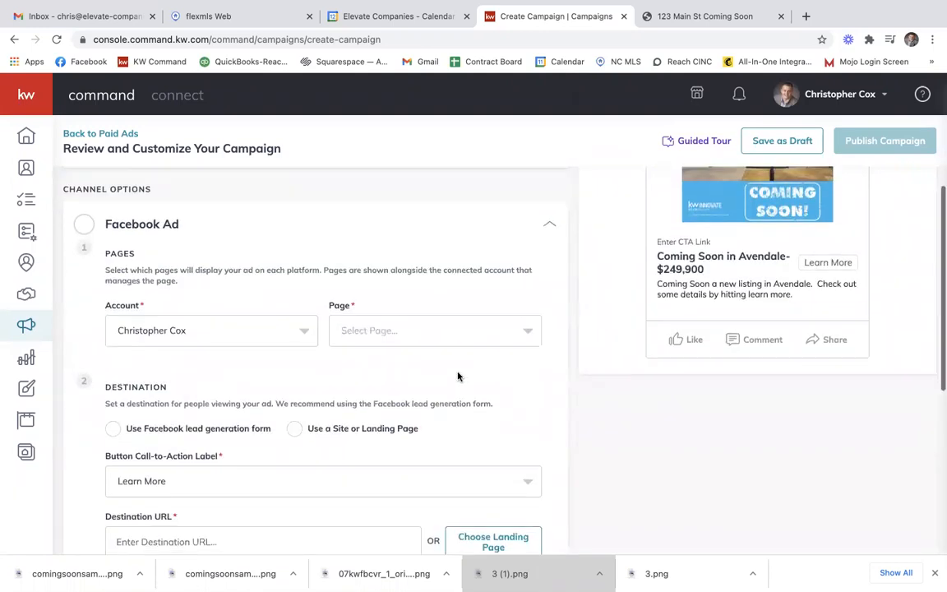
{"action": "left_click", "coordinate": [397, 337]}
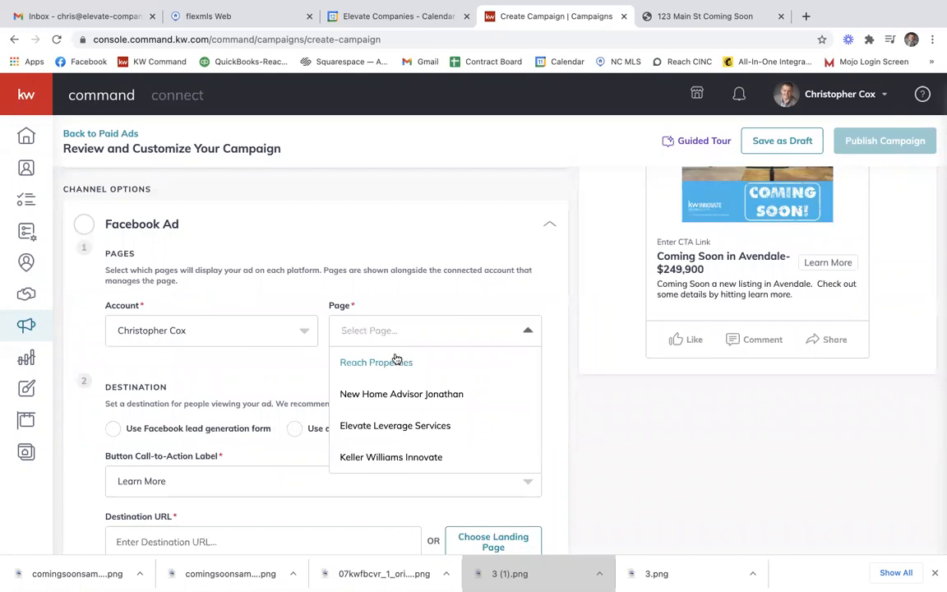
{"action": "left_click", "coordinate": [368, 457]}
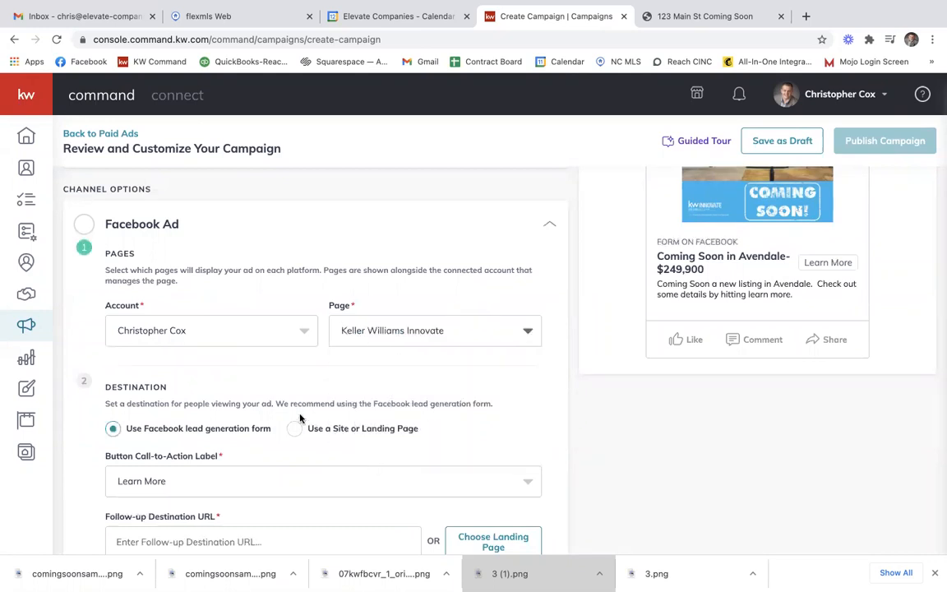
- Choose Learn More as the button call-to-action label for the Facebook lead generation form
{"action": "scroll", "coordinate": [300, 419], "scroll_direction": "down", "scroll_amount": 1}
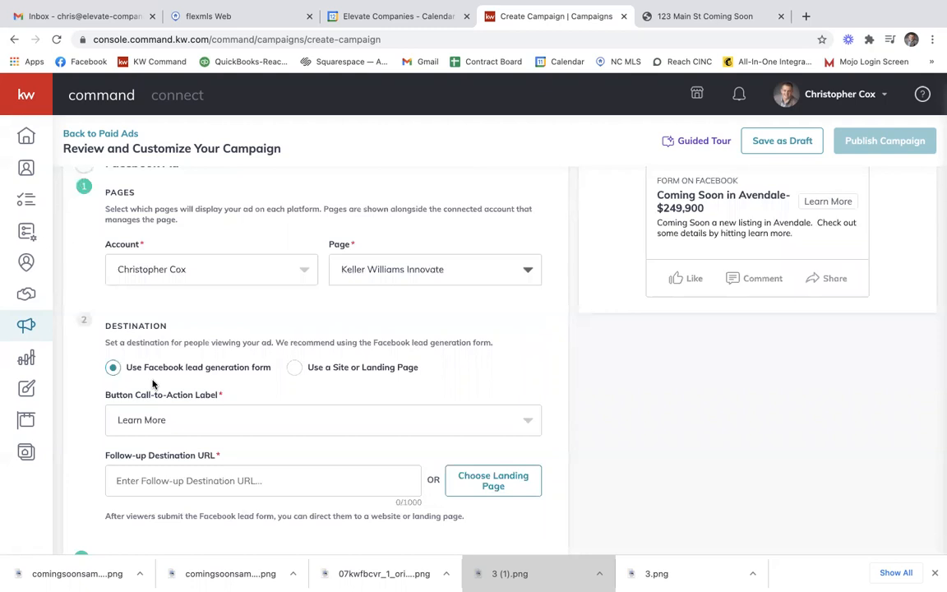
{"action": "left_click", "coordinate": [171, 422]}
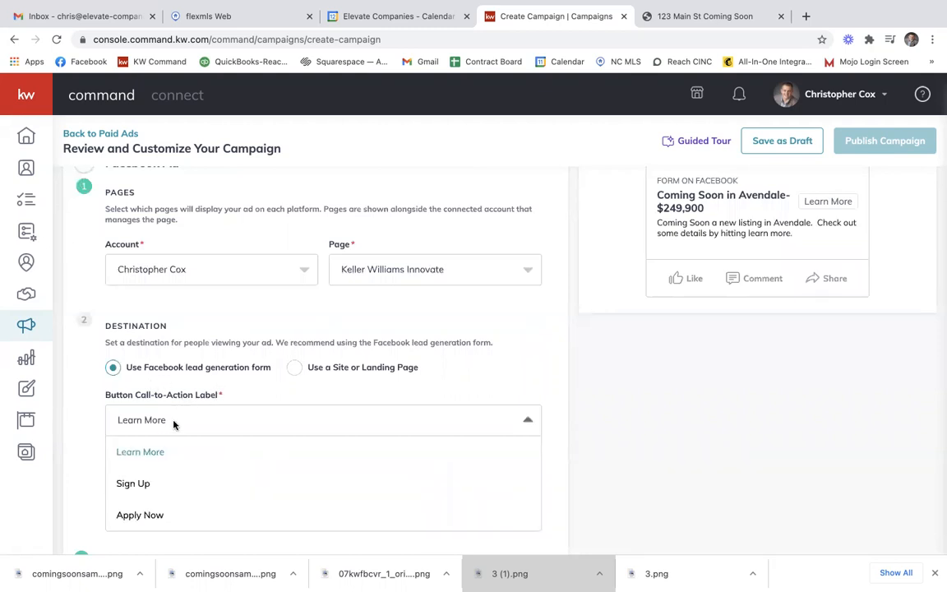
{"action": "left_click", "coordinate": [127, 453]}
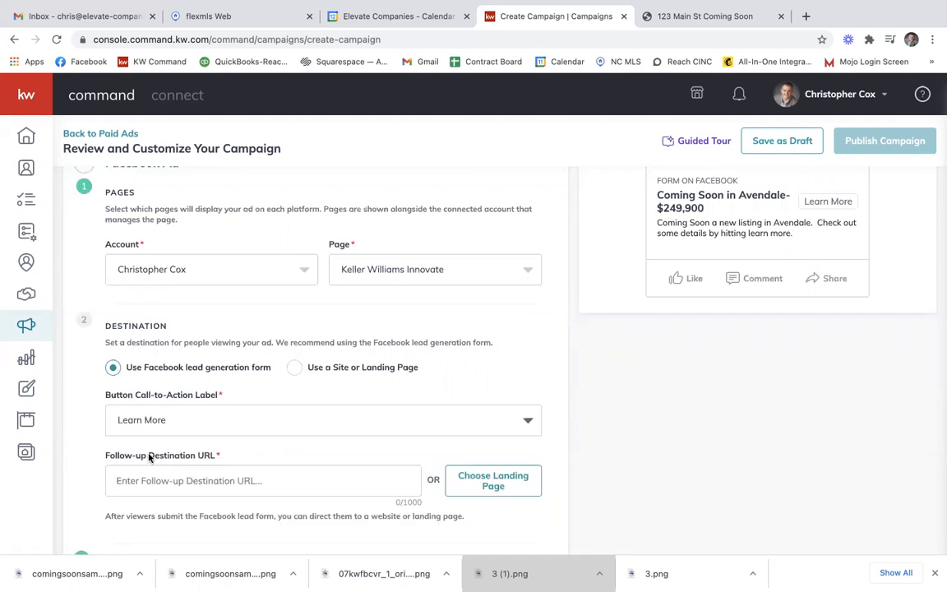
- Set the follow-up destination to the "123 Main St Coming Soon" landing page
{"action": "scroll", "coordinate": [182, 424], "scroll_direction": "down", "scroll_amount": 1}
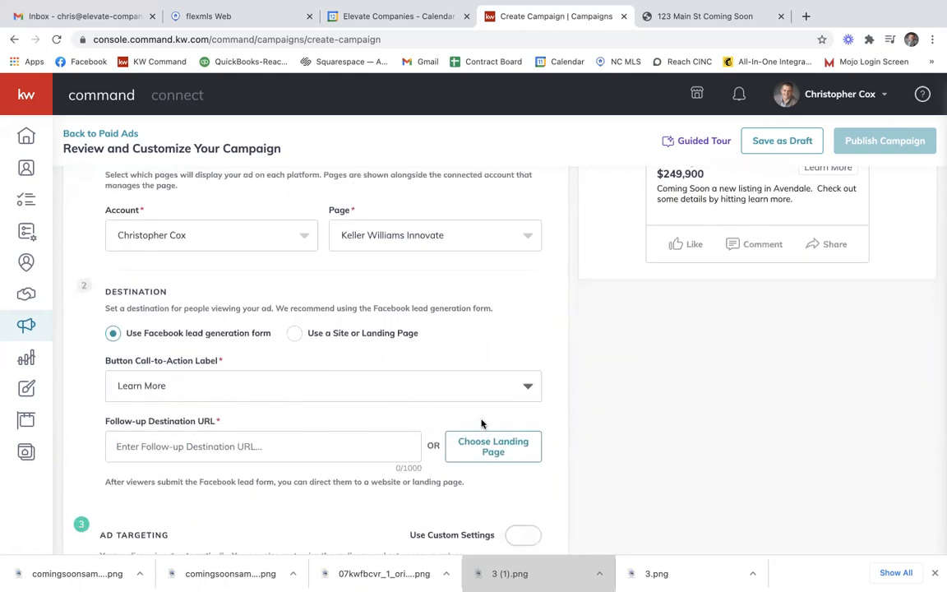
{"action": "scroll", "coordinate": [504, 408], "scroll_direction": "down", "scroll_amount": 1}
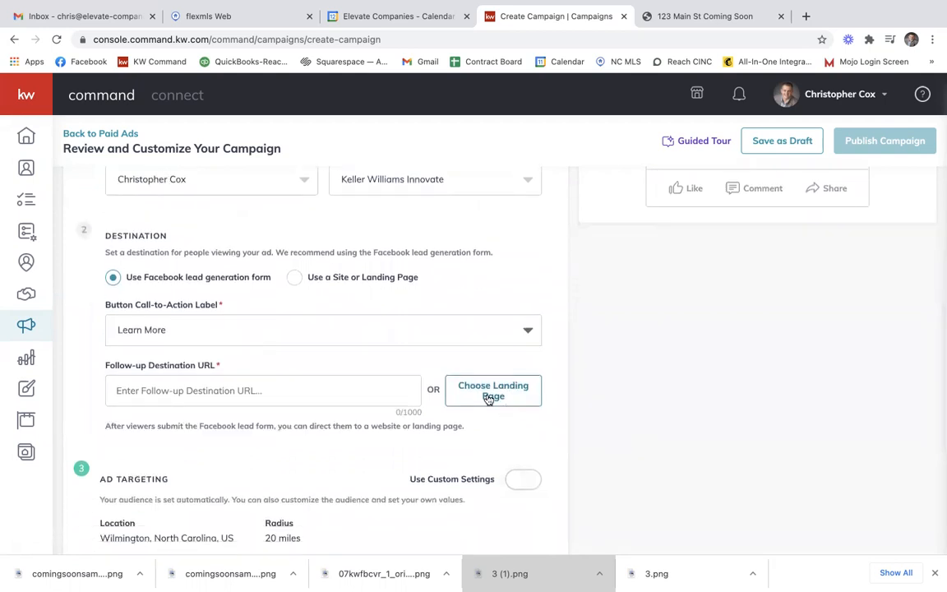
{"action": "left_click", "coordinate": [486, 397]}
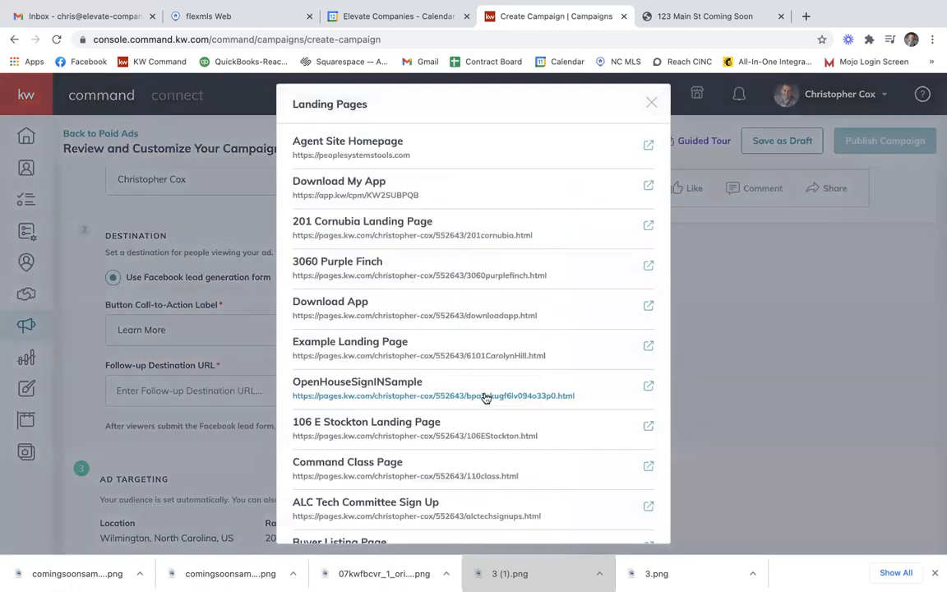
{"action": "scroll", "coordinate": [419, 246], "scroll_direction": "down", "scroll_amount": 1}
{"action": "scroll", "coordinate": [418, 352], "scroll_direction": "down", "scroll_amount": 3}
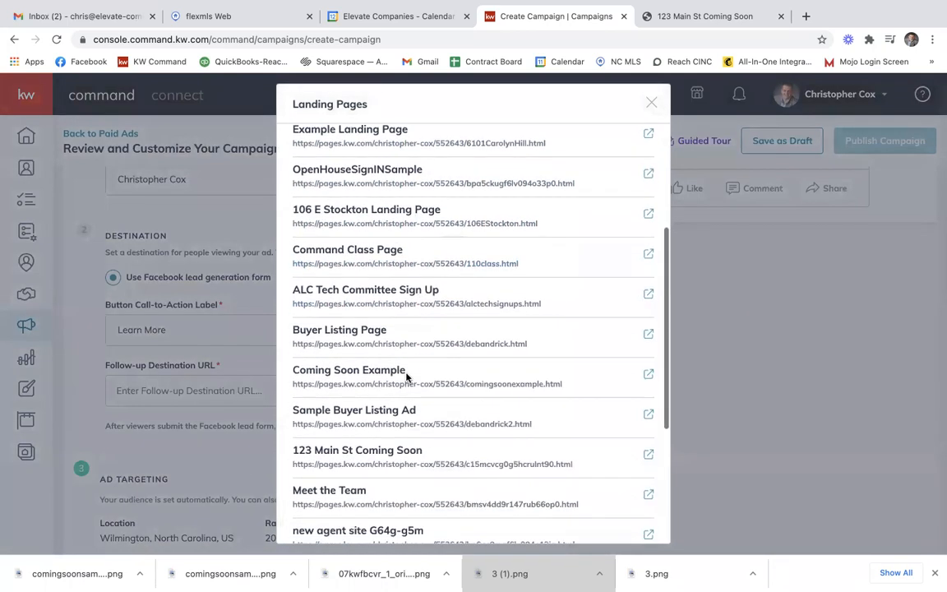
{"action": "left_click", "coordinate": [352, 458]}
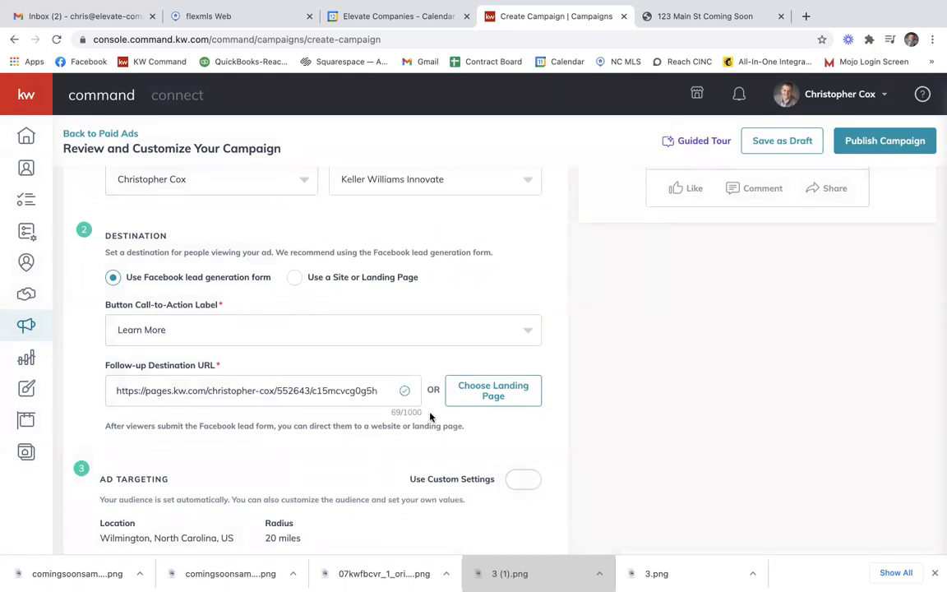
- Turn on custom settings for the Facebook ad targeting and select the radius value
{"action": "scroll", "coordinate": [430, 416], "scroll_direction": "down", "scroll_amount": 2}
{"action": "scroll", "coordinate": [430, 416], "scroll_direction": "down", "scroll_amount": 1}
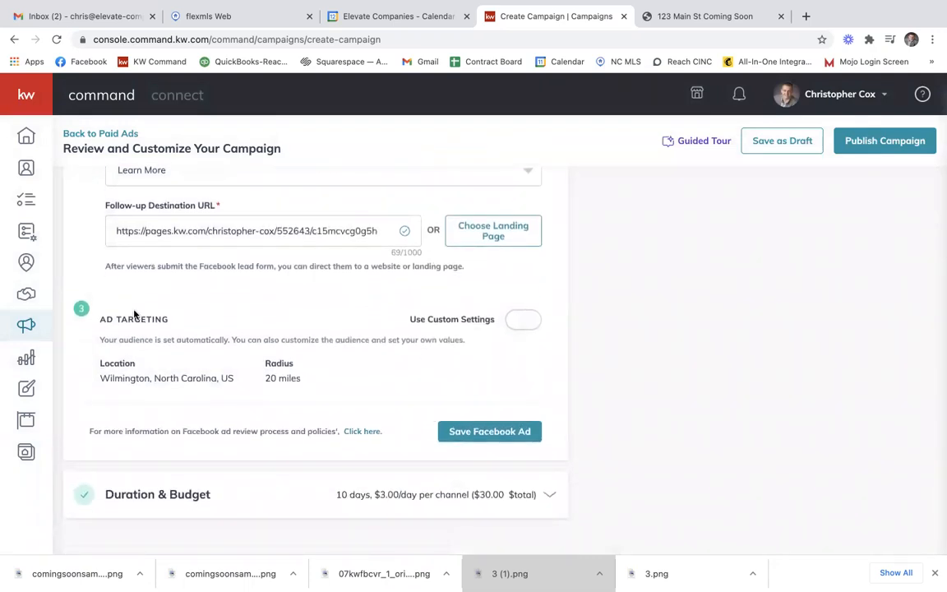
{"action": "left_click", "coordinate": [516, 321]}
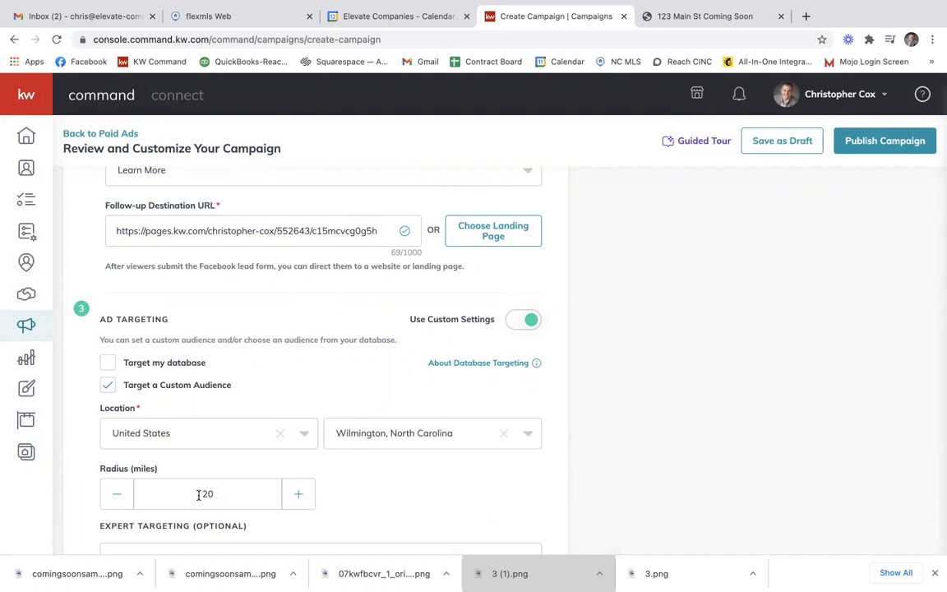
{"action": "left_click_drag", "start_coordinate": [199, 494], "coordinate": [223, 499]}
- Search the expert targeting interests for "luxury" and select Luxury vehicle
{"action": "scroll", "coordinate": [406, 476], "scroll_direction": "down", "scroll_amount": 3}
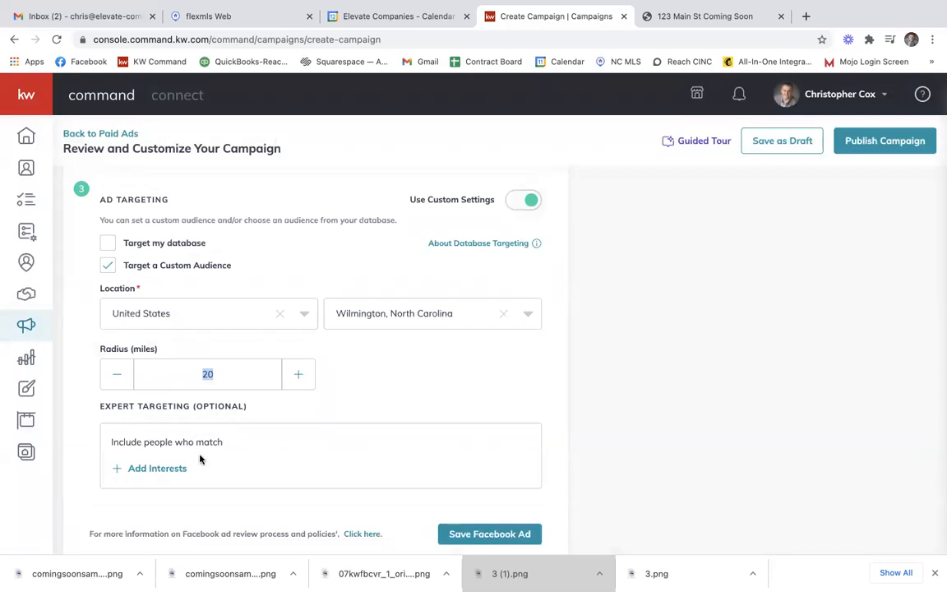
{"action": "left_click", "coordinate": [157, 468]}
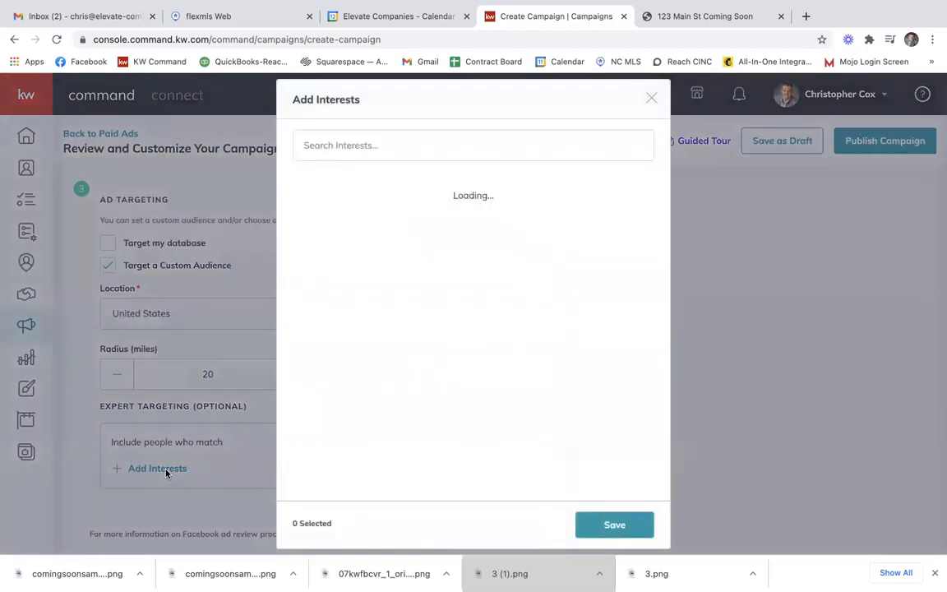
{"action": "left_click", "coordinate": [378, 146]}
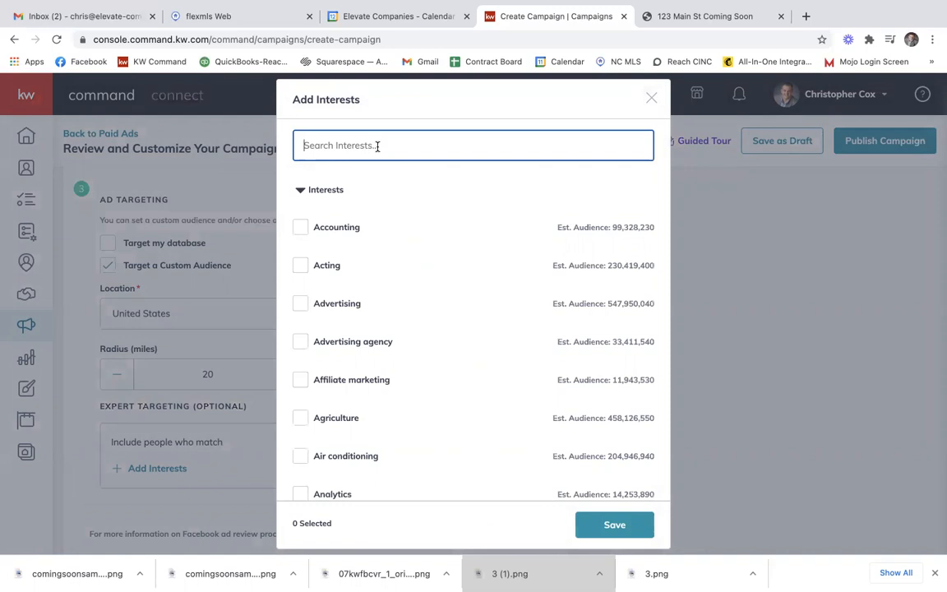
{"action": "type", "text": "luxury"}
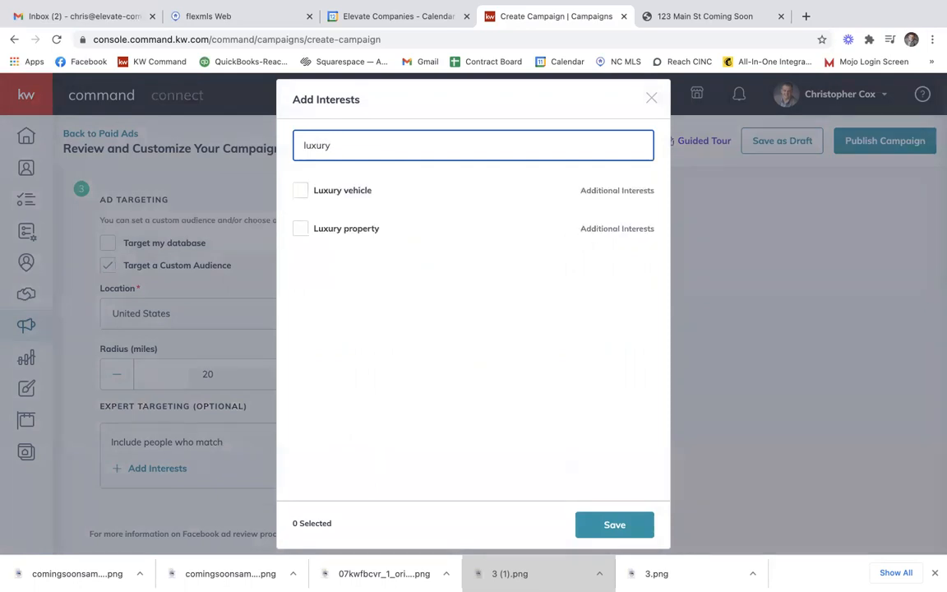
{"action": "left_click", "coordinate": [302, 194]}
- Search the interests for "fina" and select Financial services
{"action": "left_click_drag", "start_coordinate": [347, 150], "coordinate": [265, 148]}
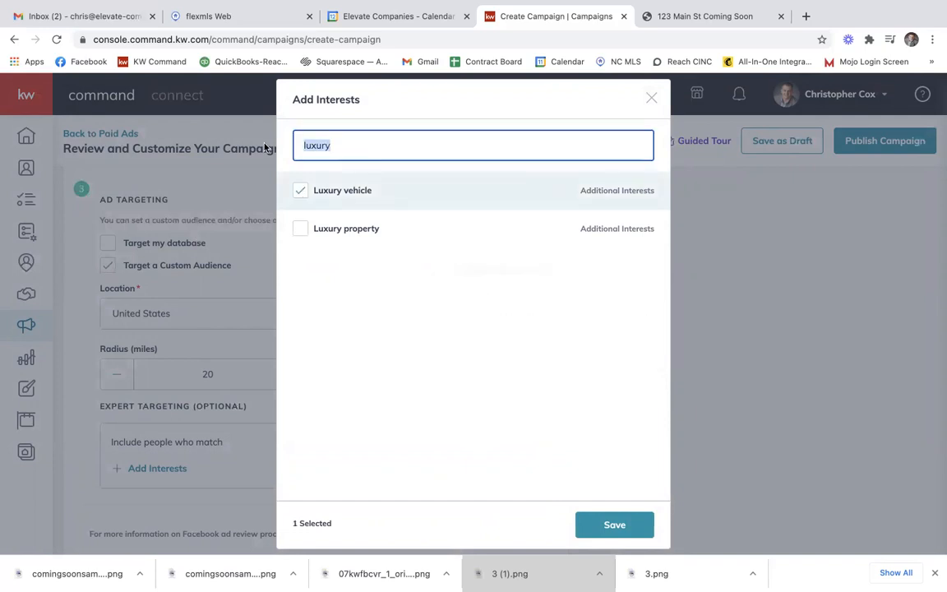
{"action": "type", "text": "finaci"}
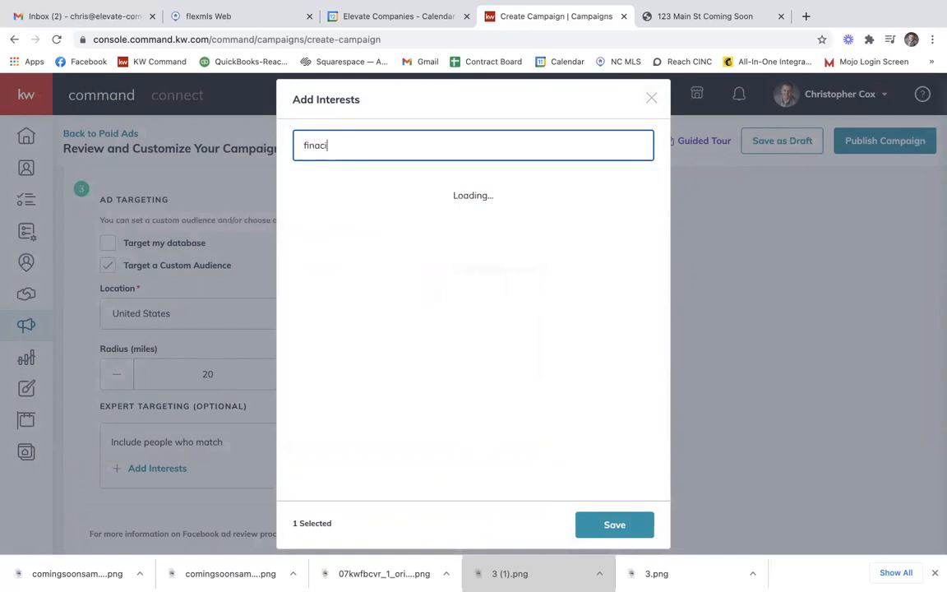
{"action": "type", "text": "al"}
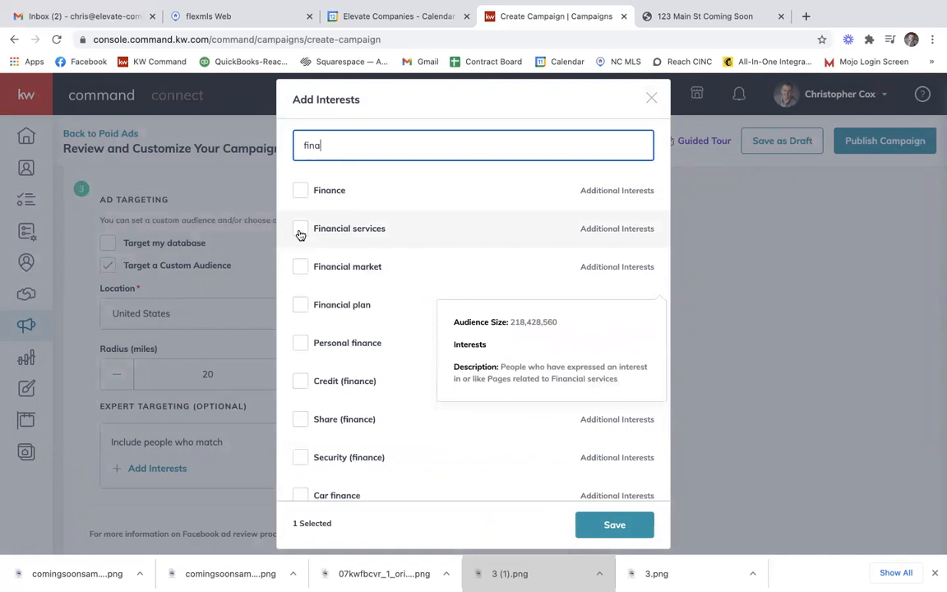
{"action": "left_click", "coordinate": [302, 234]}
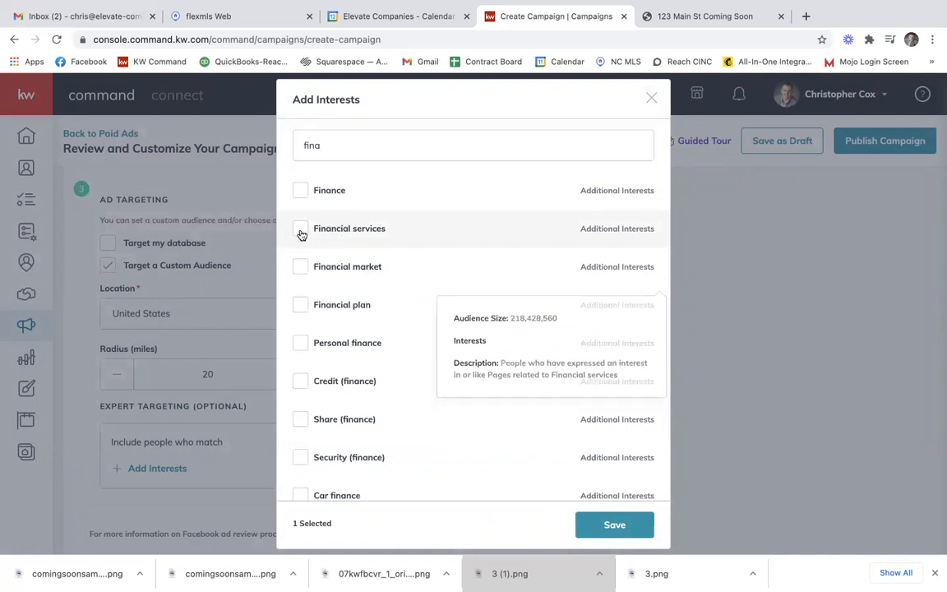
- Search the interests for "stock" and select Stock market
{"action": "double_click", "coordinate": [326, 140]}
{"action": "type", "text": "stock"}
{"action": "key", "text": "BackSpace"}
{"action": "type", "text": "ck"}
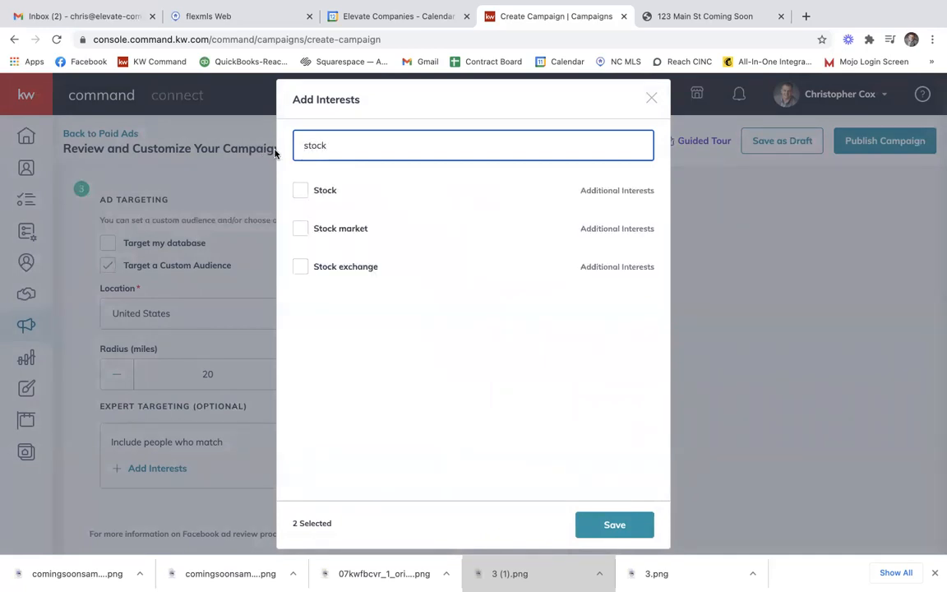
{"action": "left_click", "coordinate": [300, 231]}
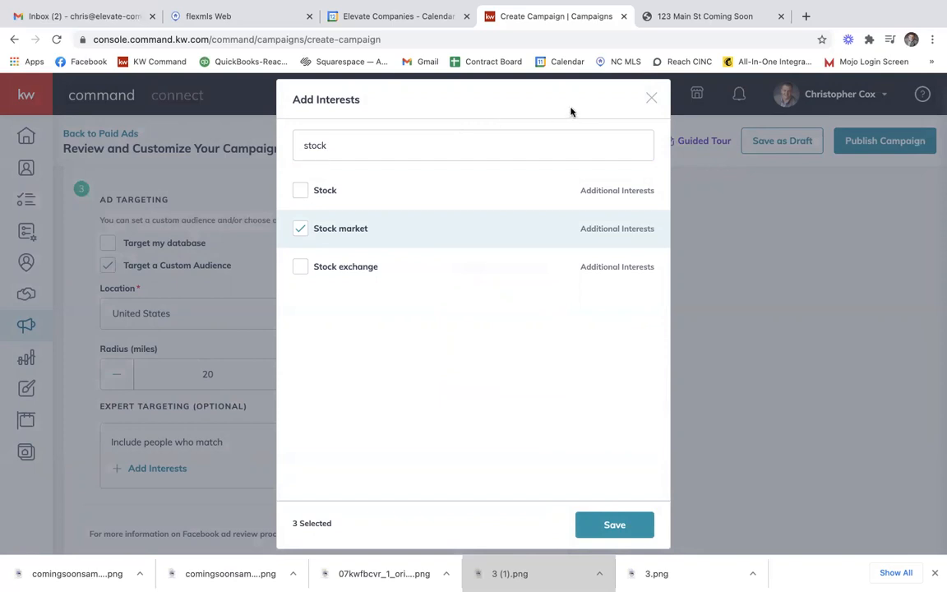
- Replace the interest search with "zillow" and select the Zillow interest
{"action": "left_click", "coordinate": [439, 146]}
{"action": "key", "text": "BackSpace"}
{"action": "key", "text": "BackSpace"}
{"action": "key", "text": "BackSpace"}
{"action": "key", "text": "BackSpace"}
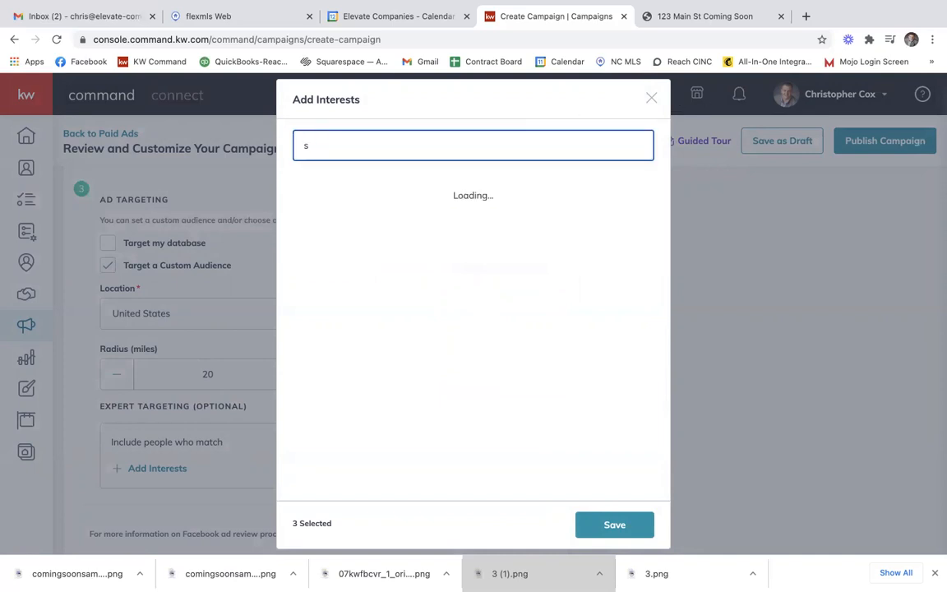
{"action": "key", "text": "BackSpace"}
{"action": "type", "text": "zillow"}
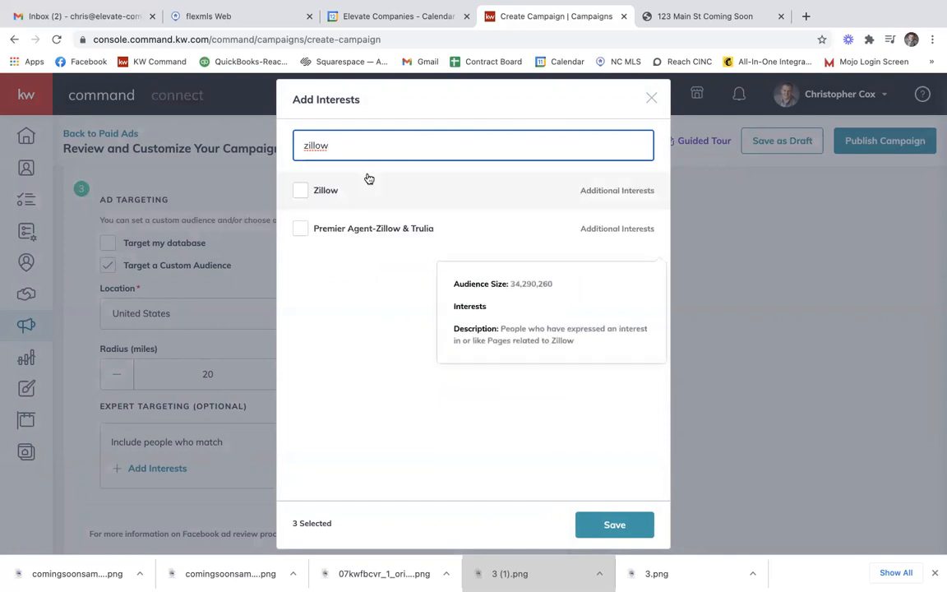
{"action": "left_click", "coordinate": [298, 192]}
- Search the interests for "first", select First-time buyer, and save the selected interests
{"action": "left_click_drag", "start_coordinate": [348, 154], "coordinate": [233, 132]}
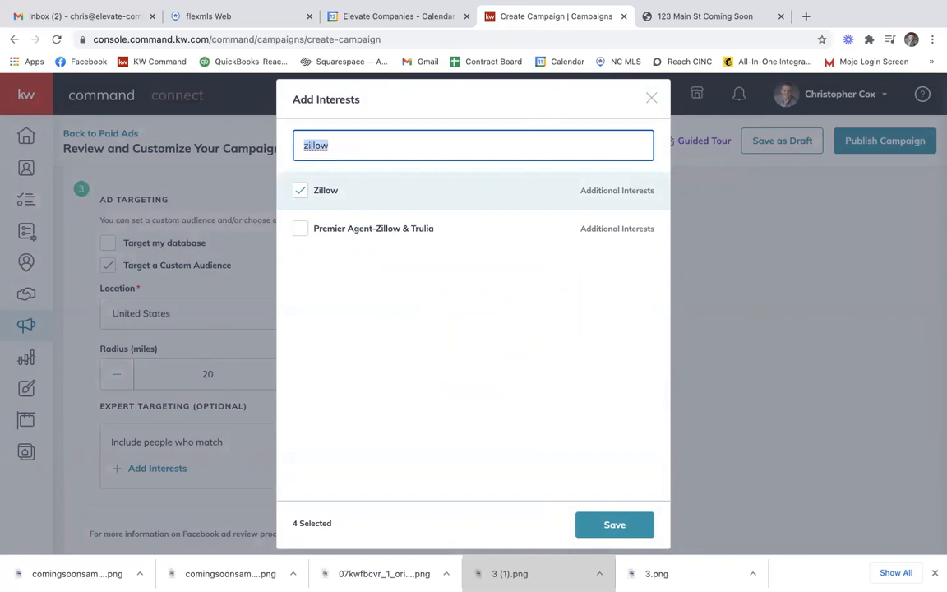
{"action": "type", "text": "first"}
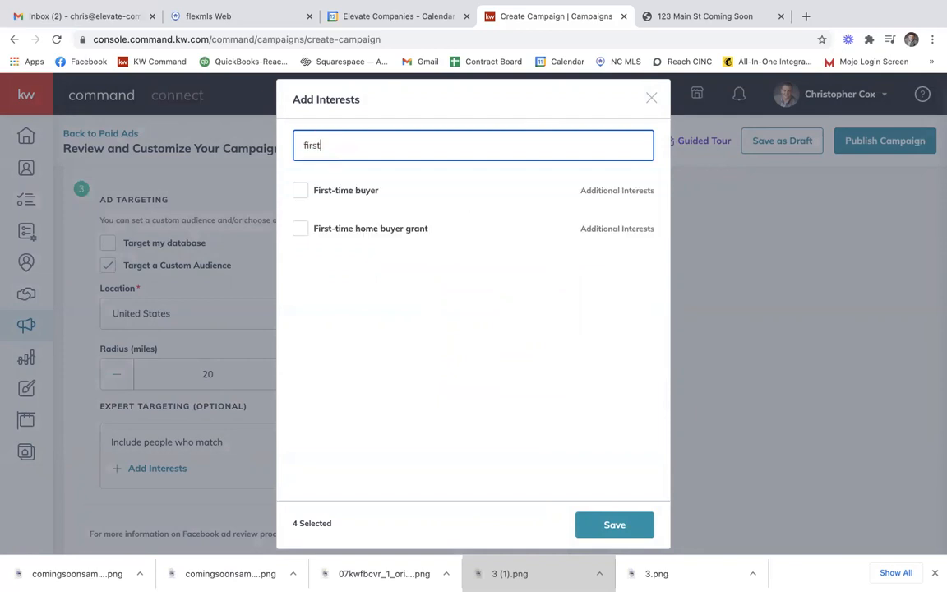
{"action": "left_click", "coordinate": [299, 191]}
{"action": "left_click", "coordinate": [614, 528]}
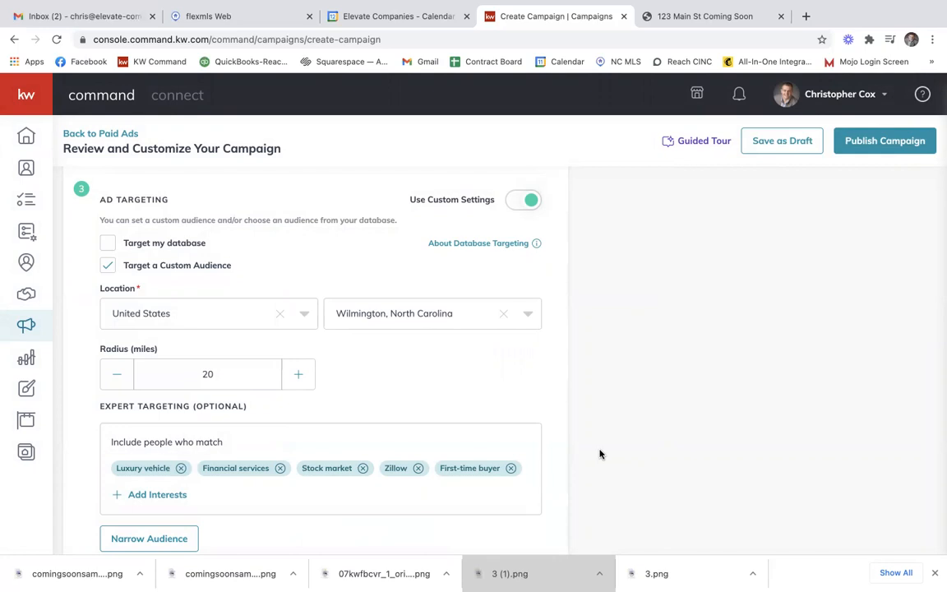
- Save the Facebook ad settings and open the Duration & Budget section
{"action": "scroll", "coordinate": [600, 453], "scroll_direction": "down", "scroll_amount": 1}
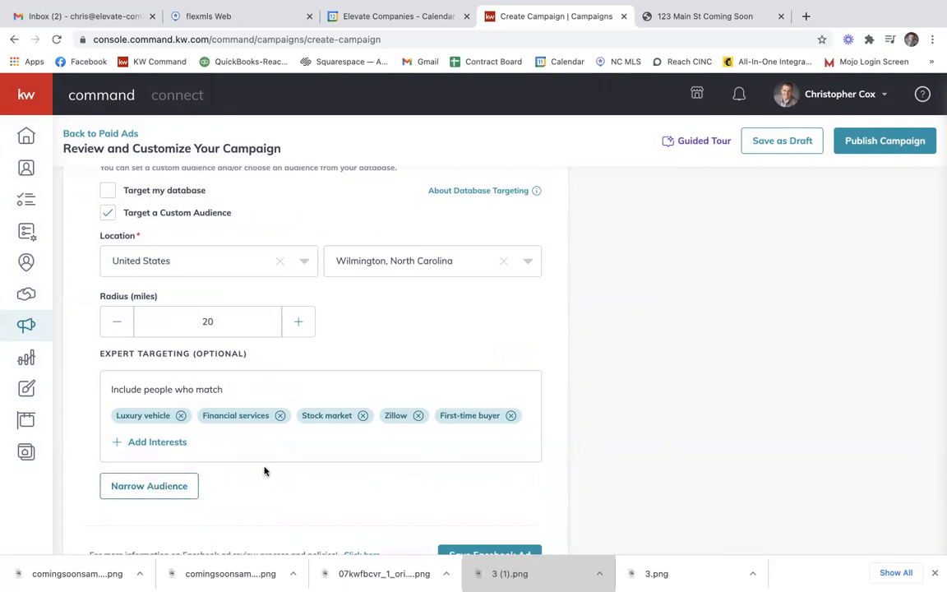
{"action": "scroll", "coordinate": [250, 466], "scroll_direction": "down", "scroll_amount": 1}
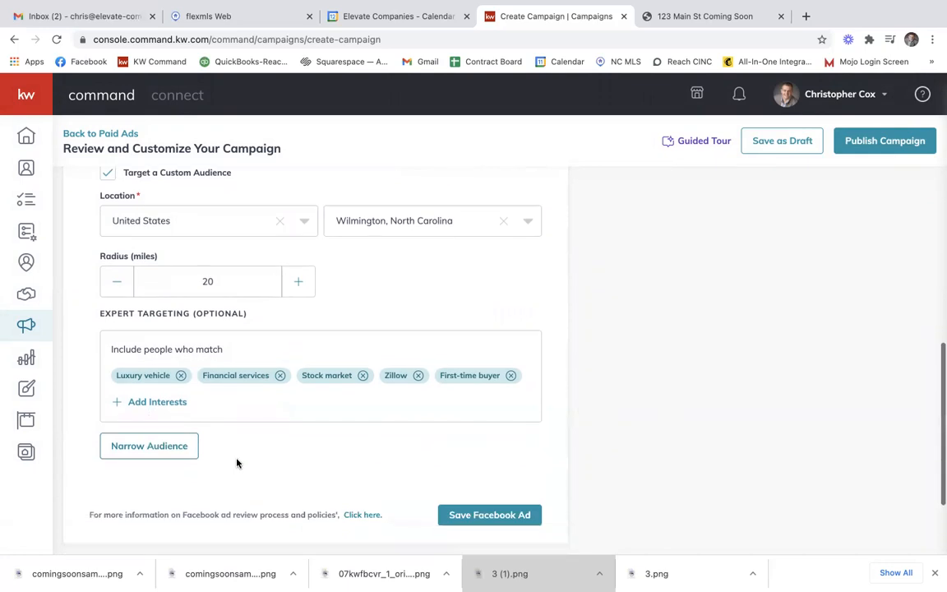
{"action": "left_click", "coordinate": [487, 518]}
{"action": "left_click", "coordinate": [430, 440]}
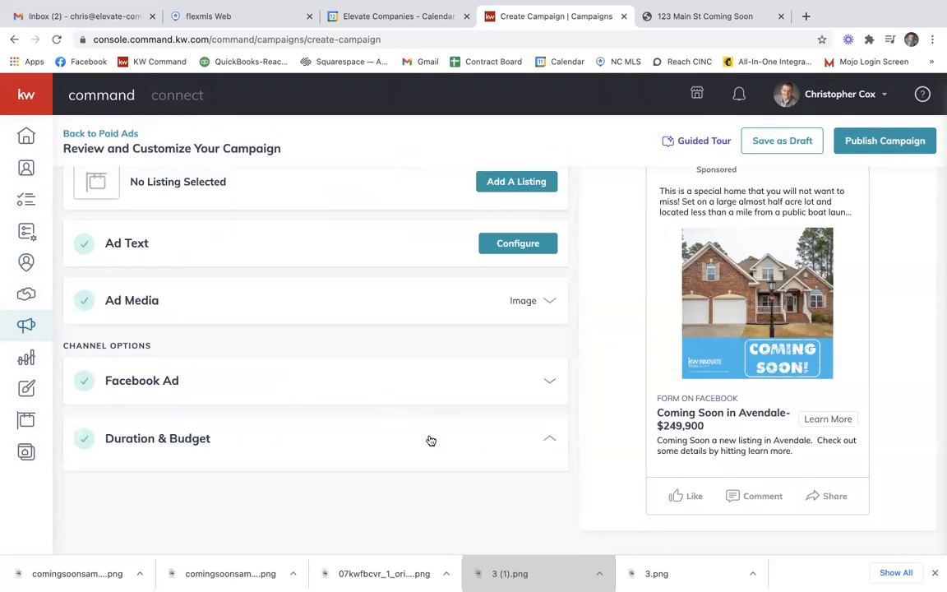